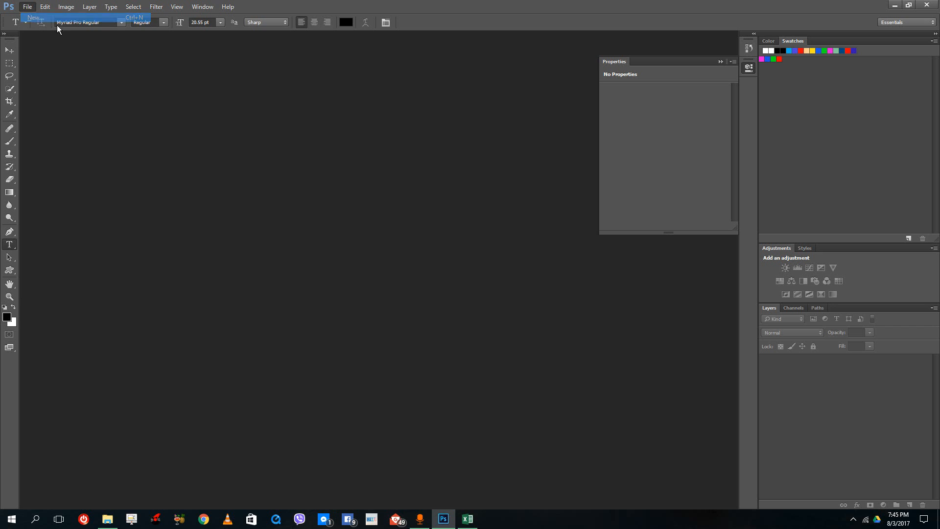
Create a new blank document and add the text "jdsandjsajdsanjdn" in the upper part of the canvas.
click(510, 122)
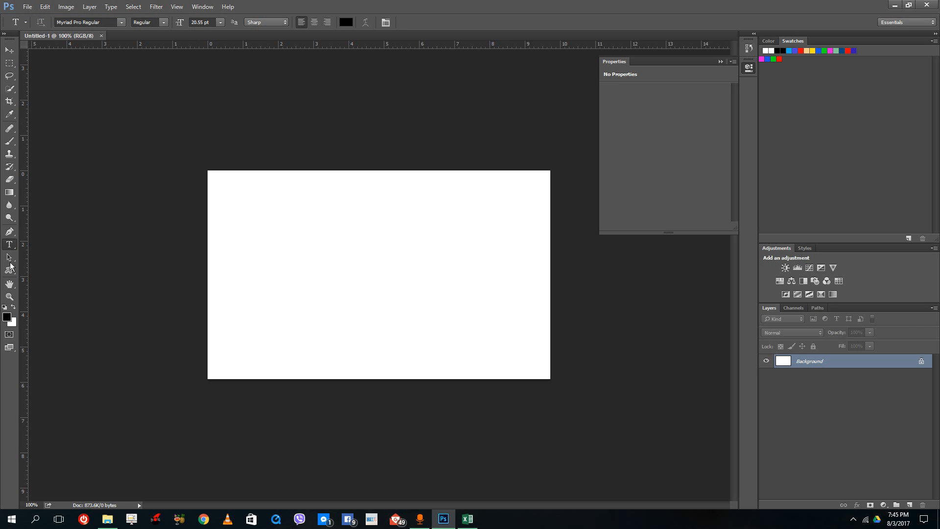
click(253, 226)
text(jdsandjsajdsanjdn)
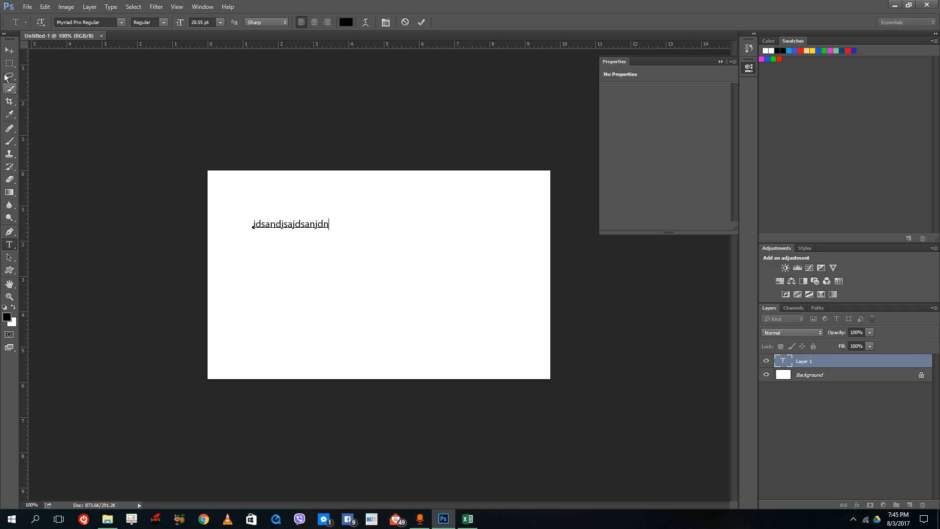
Set the font size of the whole text line to 72 pt.
drag(333, 224, 225, 93)
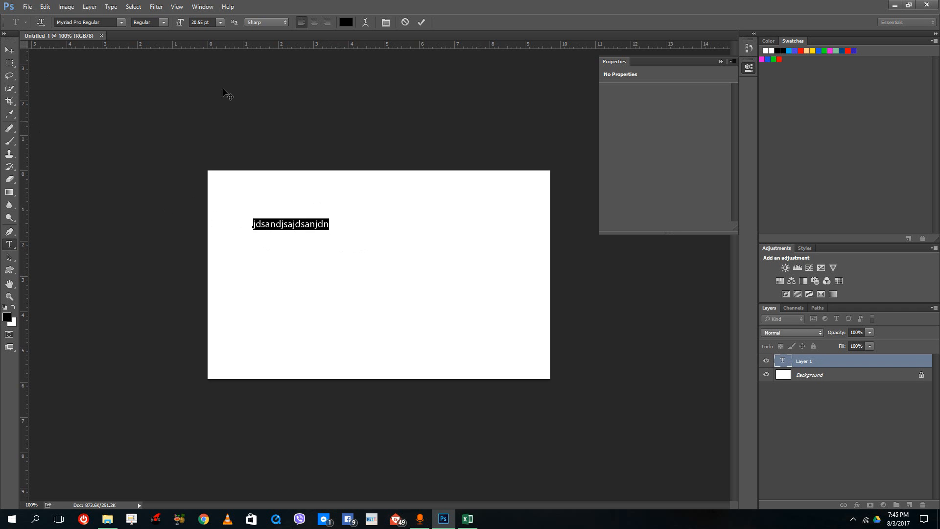
click(219, 23)
click(218, 187)
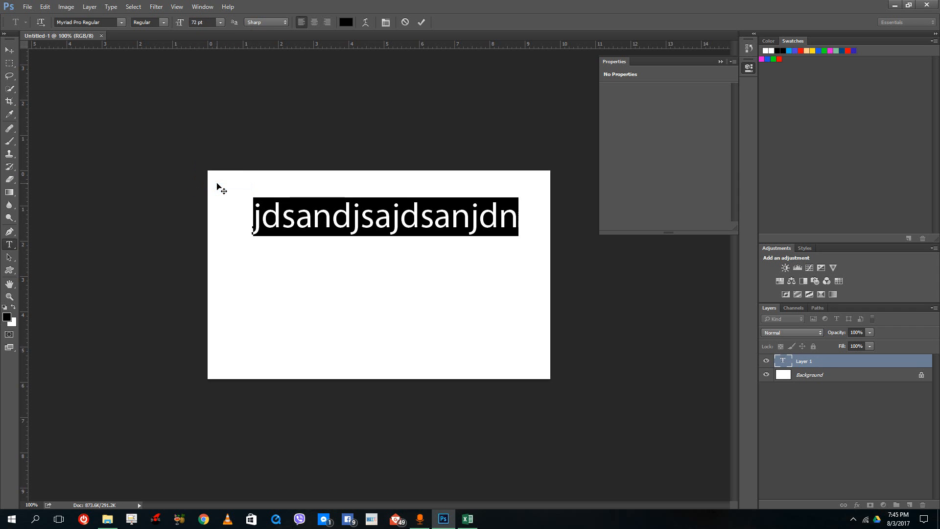
Select the whole text line and set its anti-aliasing method to Smooth after trying Crisp.
click(271, 217)
drag(272, 218, 397, 221)
click(282, 212)
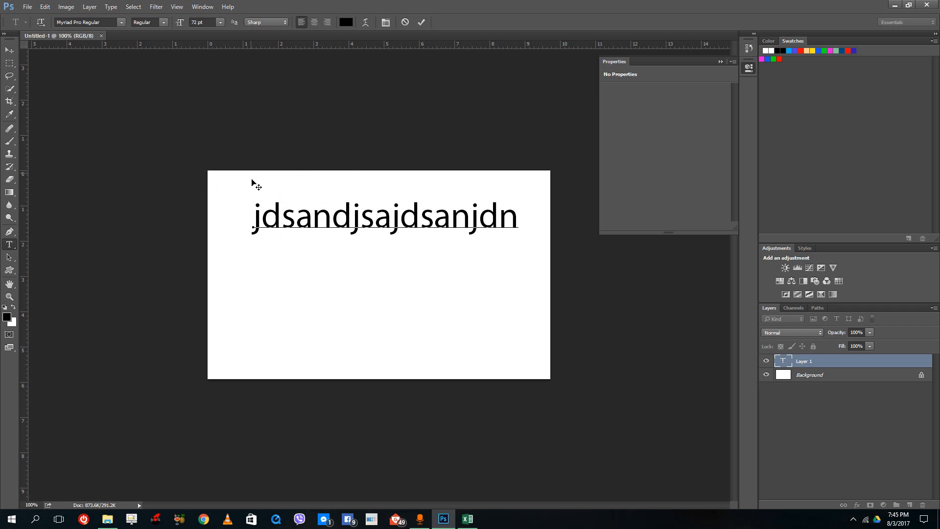
drag(255, 217, 595, 227)
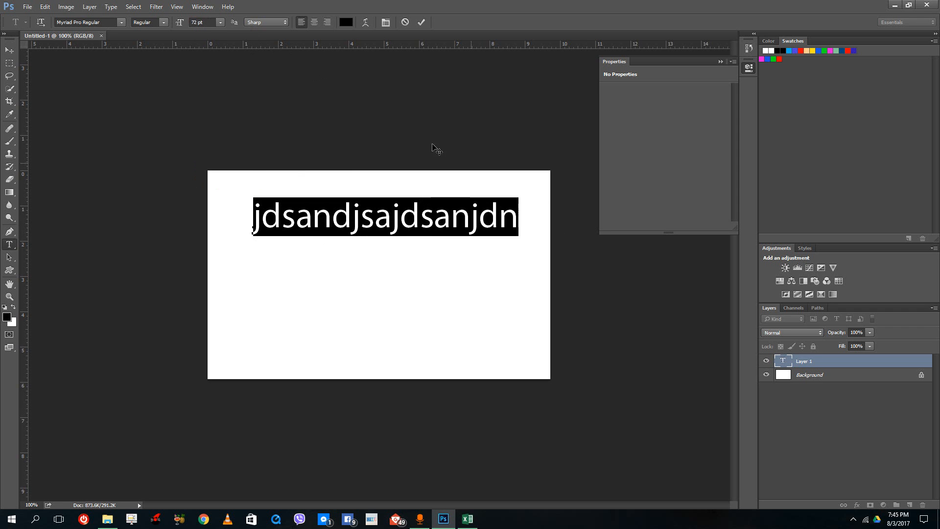
click(259, 24)
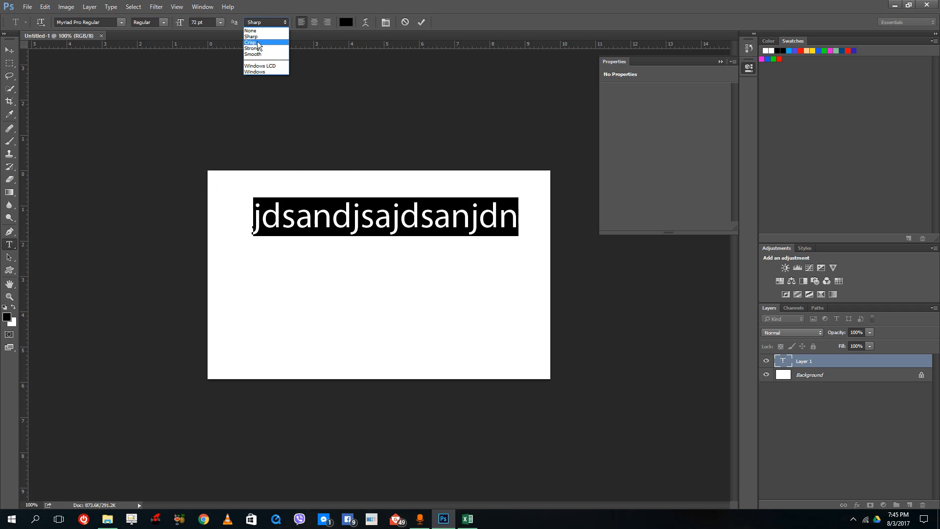
click(257, 43)
click(256, 22)
click(271, 54)
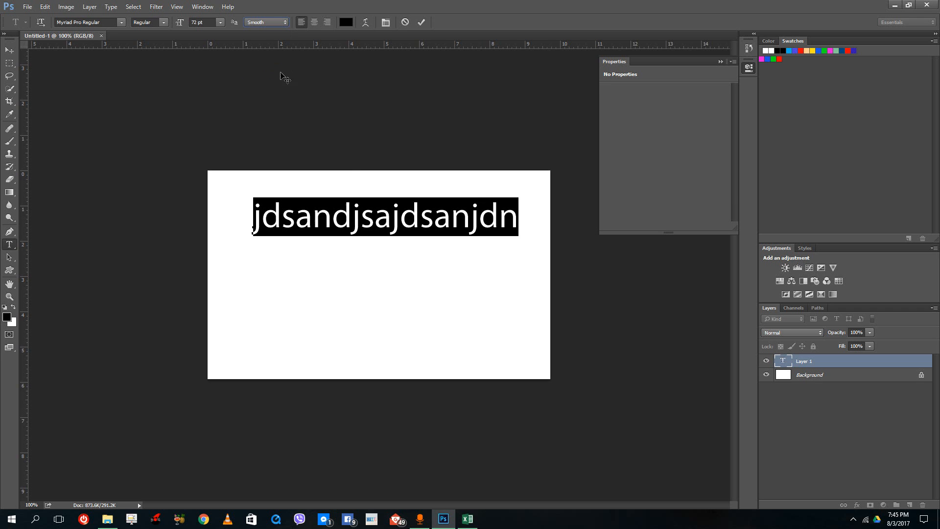
click(373, 216)
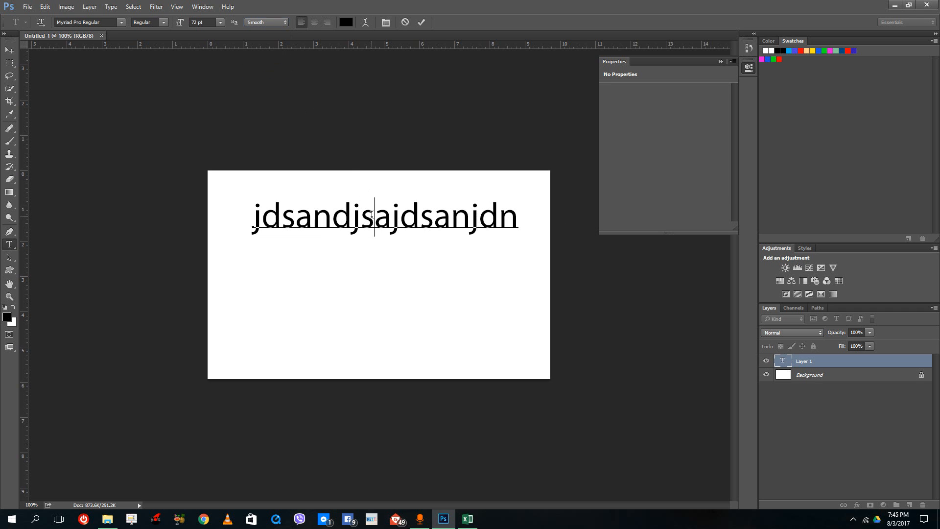
Warp the text horizontally with the Flag style, using a bend of +41% and a horizontal distortion of +87%.
click(366, 23)
click(452, 149)
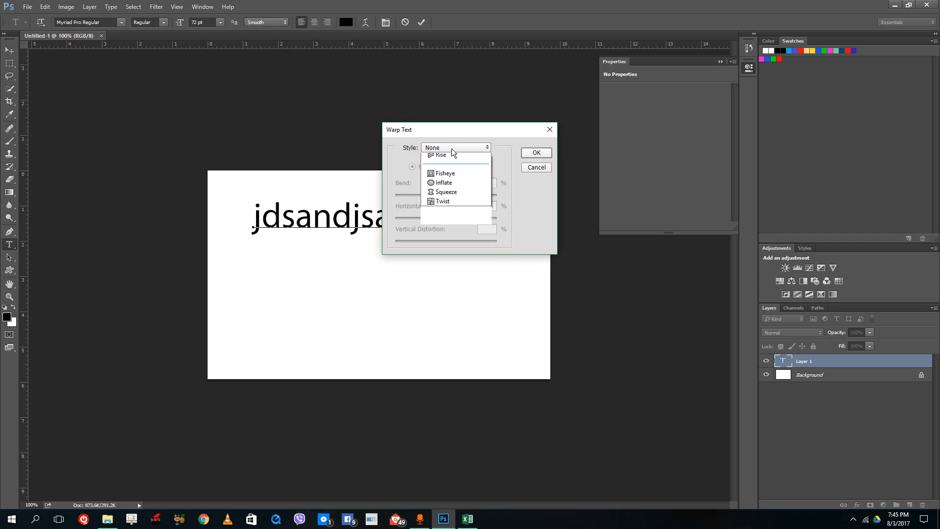
click(460, 180)
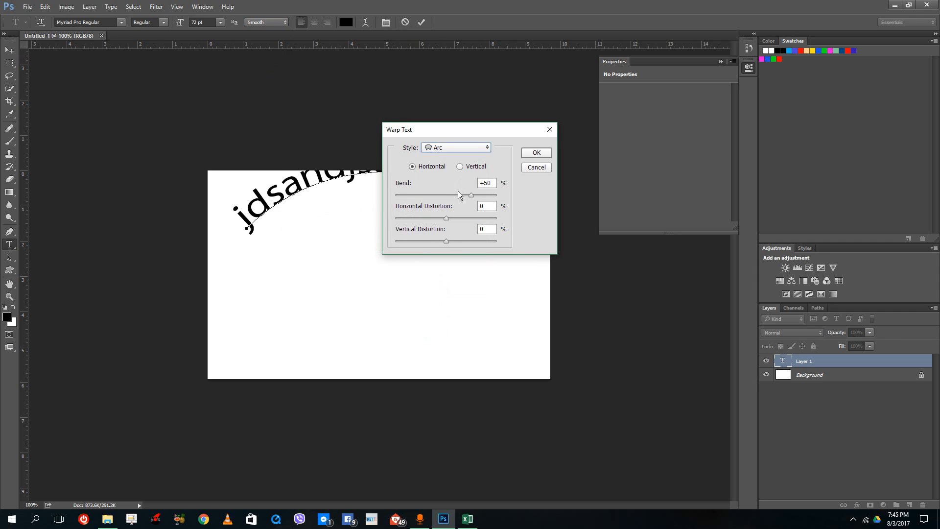
drag(461, 196, 490, 219)
drag(470, 129, 582, 218)
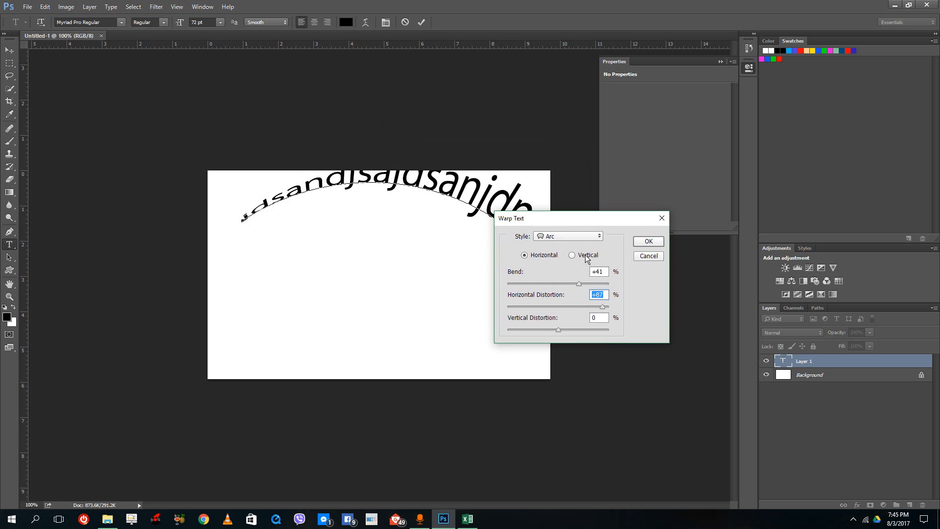
click(582, 237)
click(568, 349)
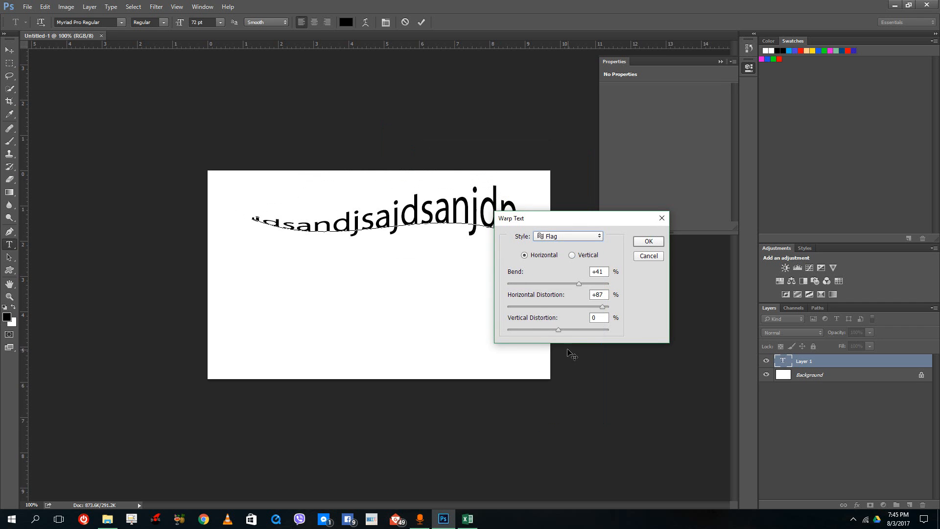
click(649, 242)
Change the warped text's font to Myriad Pro Condensed Italic and move the text to the lower part of the canvas.
drag(447, 225, 268, 229)
click(278, 228)
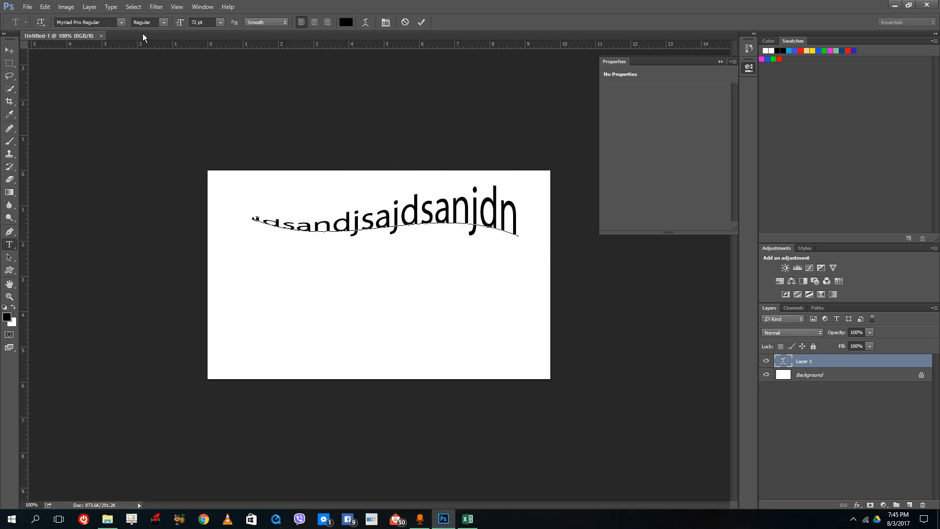
key(ctrl+a)
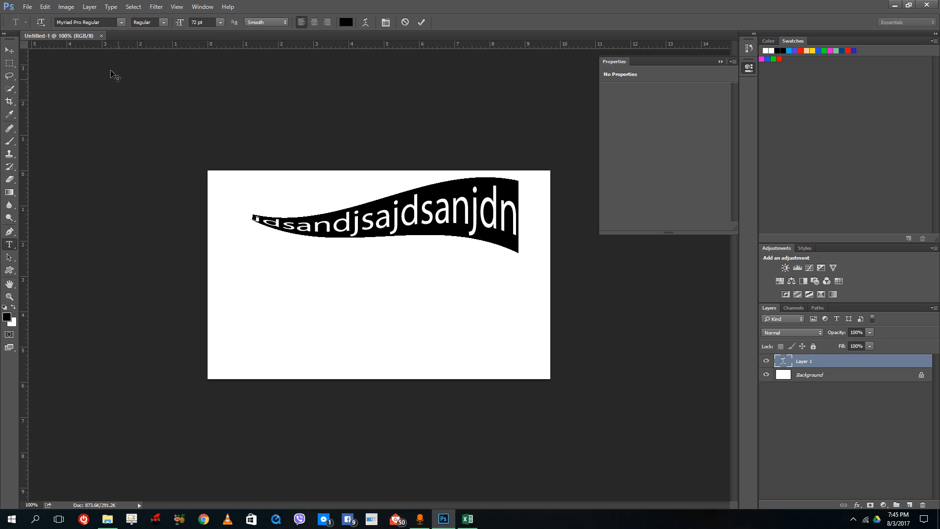
click(123, 23)
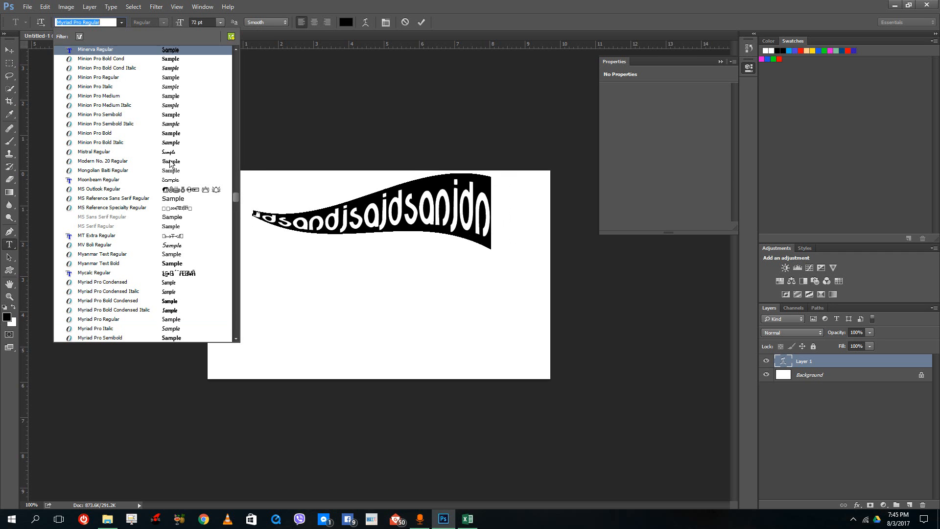
click(181, 290)
click(371, 224)
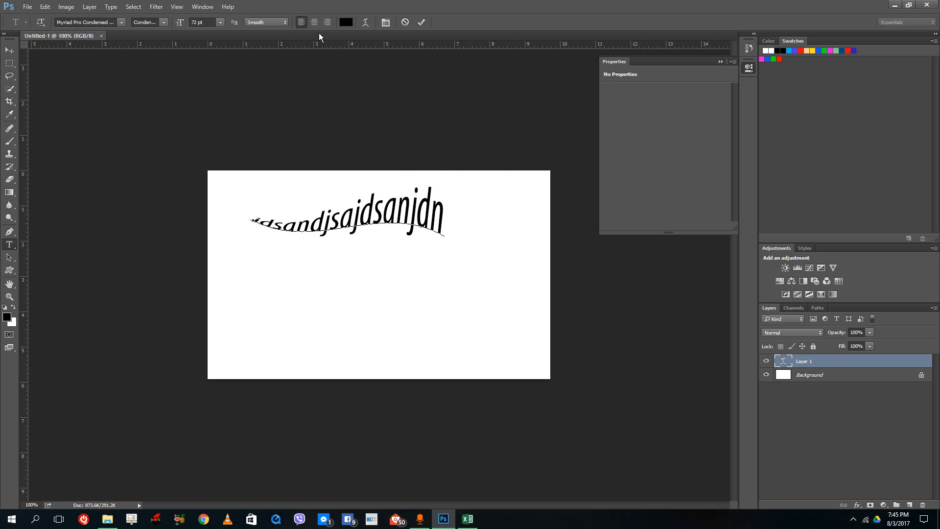
click(9, 51)
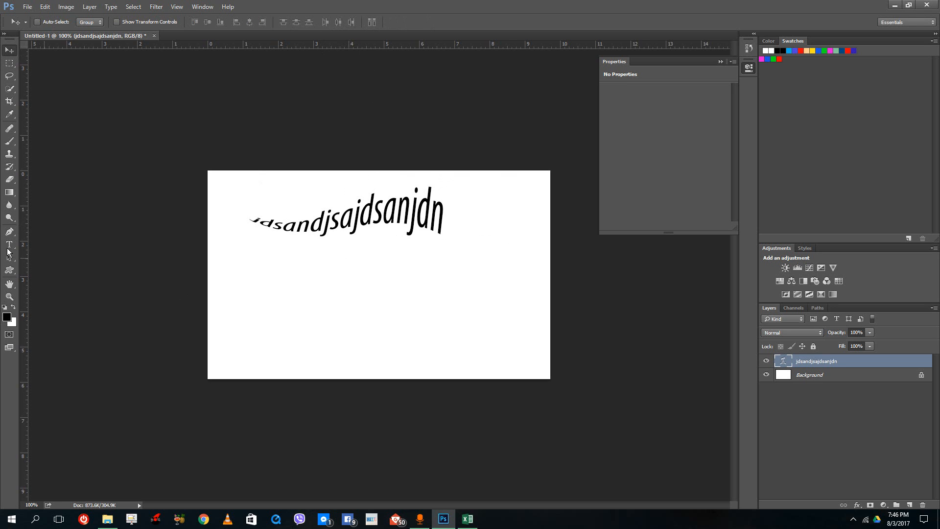
drag(337, 224, 386, 351)
Add a right-aligned paragraph text box reading "jsadjasdnjsandsandjasndjsandjsa" above the warped text with the Horizontal Type Tool.
click(9, 244)
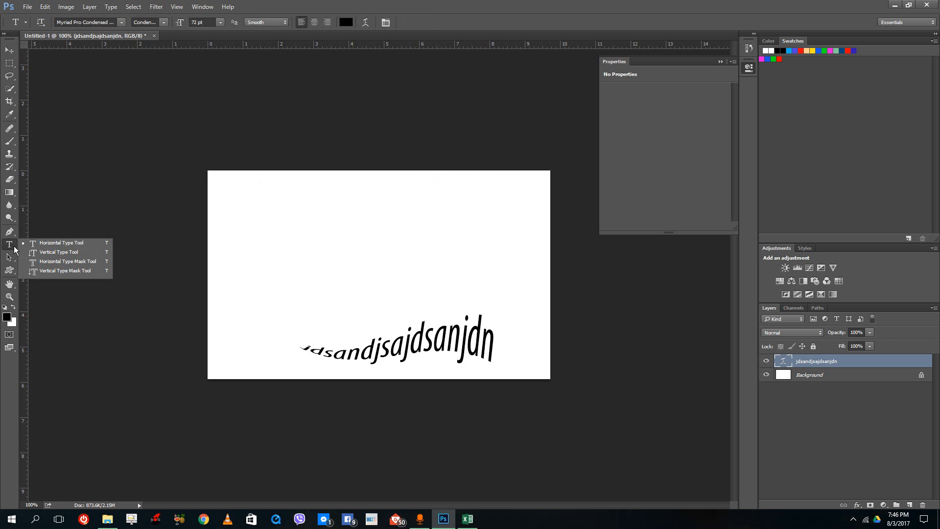
click(40, 249)
drag(265, 183, 457, 297)
text(jsadjasdnjsandsandjasndjsandjsa)
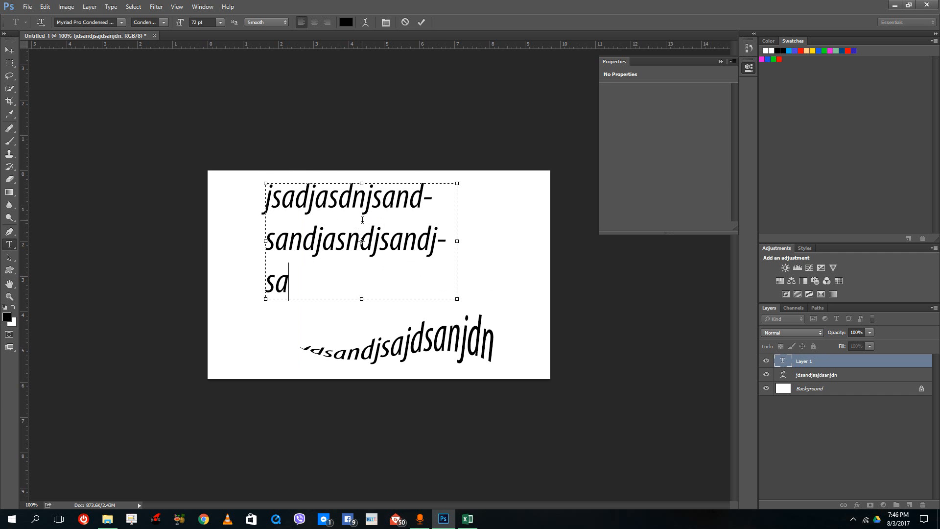
drag(352, 284, 228, 165)
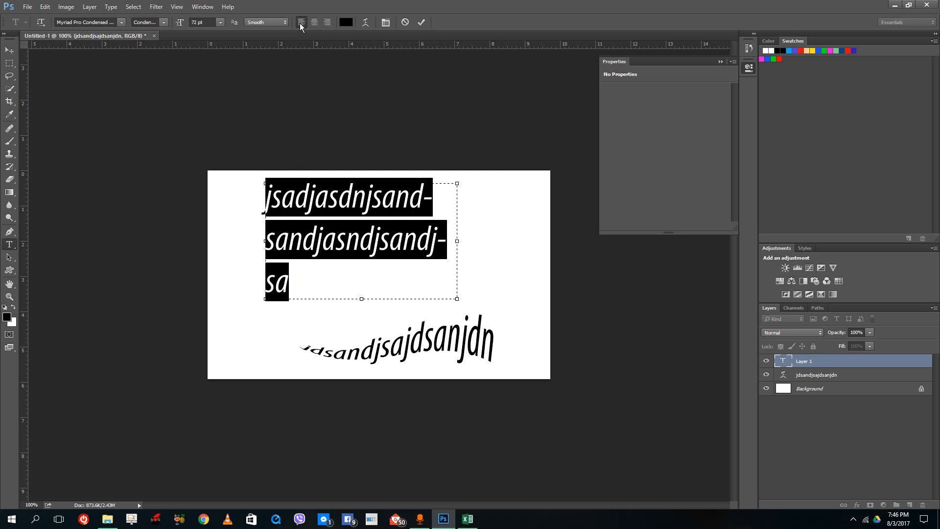
click(327, 22)
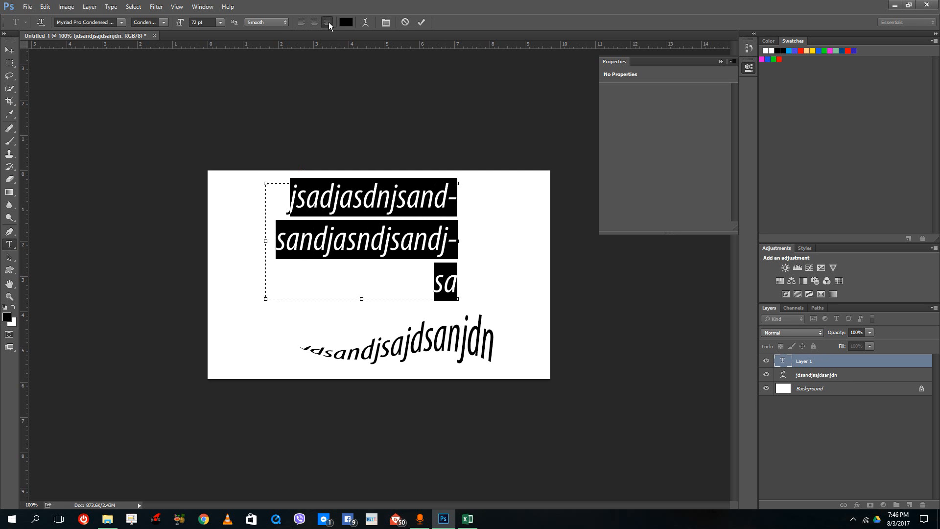
Replace the entire paragraph text with "Lorem ipsum is a dummy test,".
click(362, 253)
key(ctrl+a)
text(Lorem)
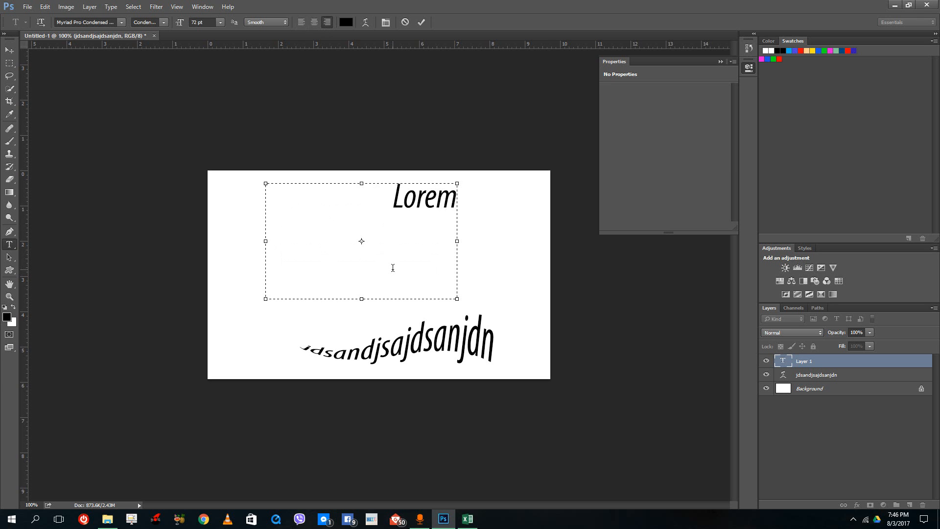
text( ipsum is a)
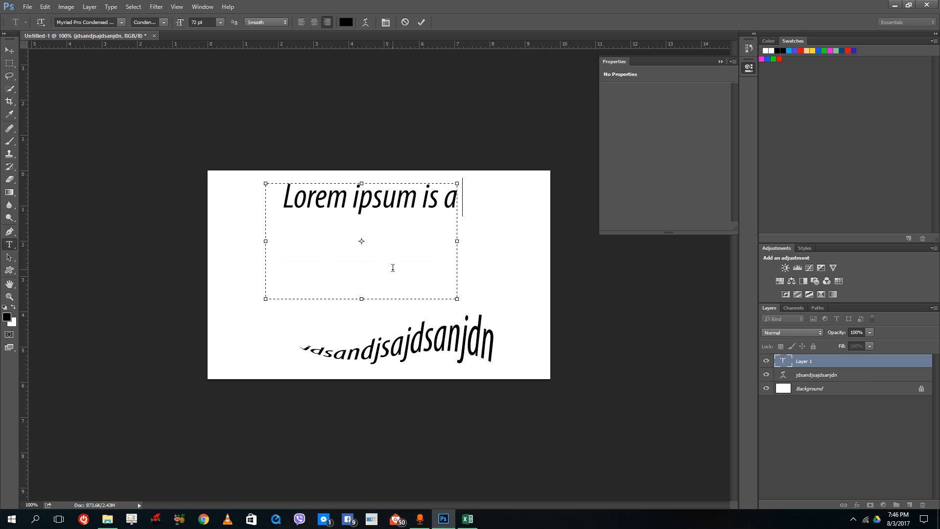
text( dummy test,)
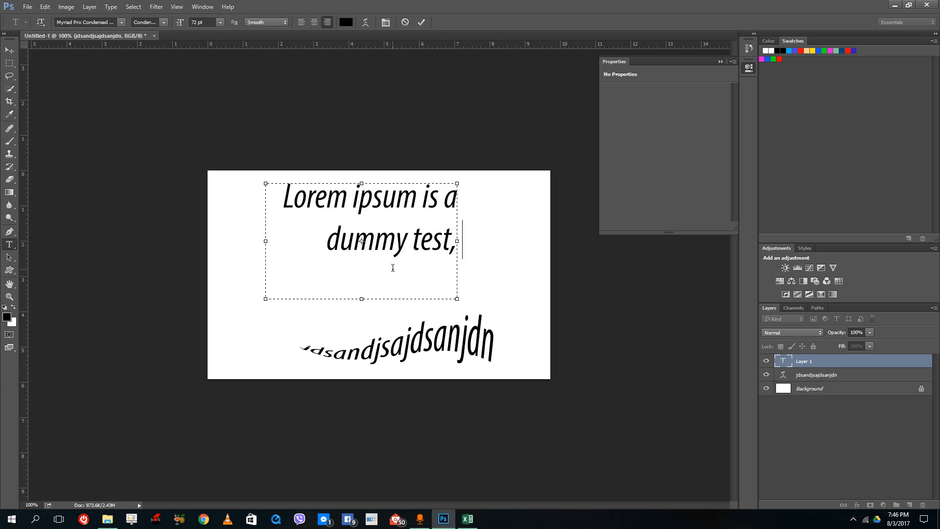
Copy the dummy sentence and paste it repeatedly to fill the paragraph text box.
key(ctrl+a)
key(ctrl+v)
key(ctrl+v)
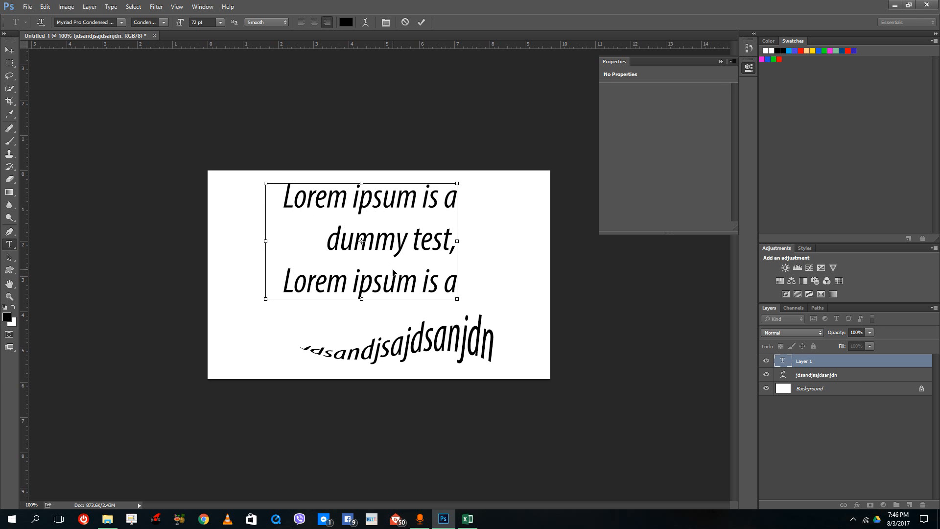
Set the font size of the whole paragraph to 24 pt after trying 11 pt and 30 pt.
key(ctrl+a)
click(220, 23)
click(220, 90)
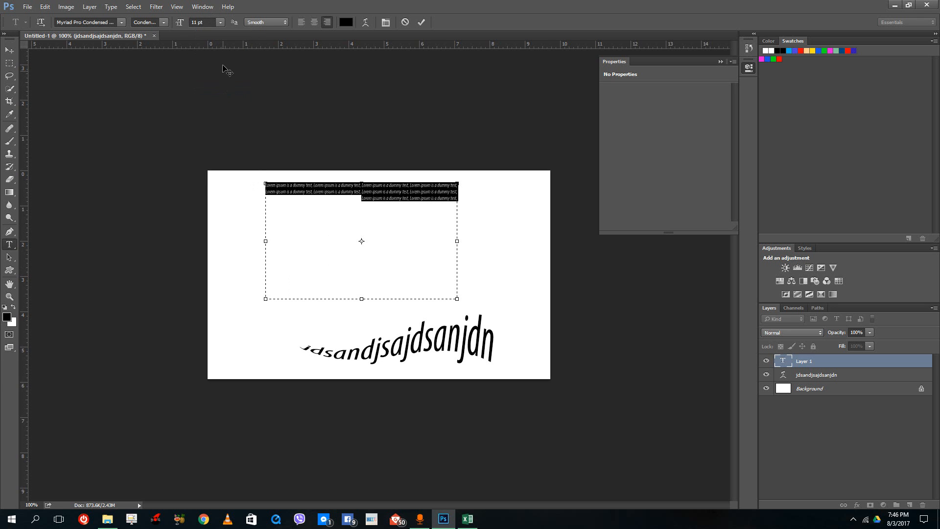
click(219, 22)
click(214, 146)
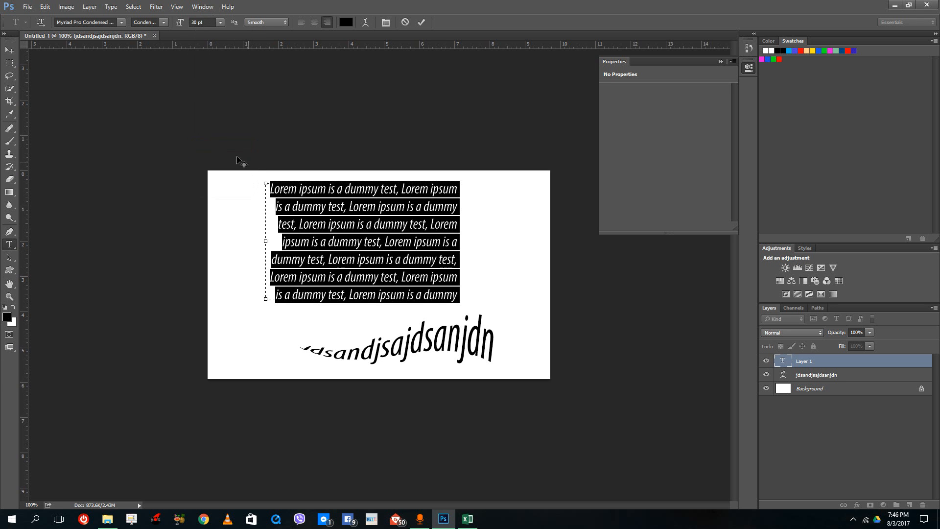
click(220, 23)
click(215, 134)
click(425, 253)
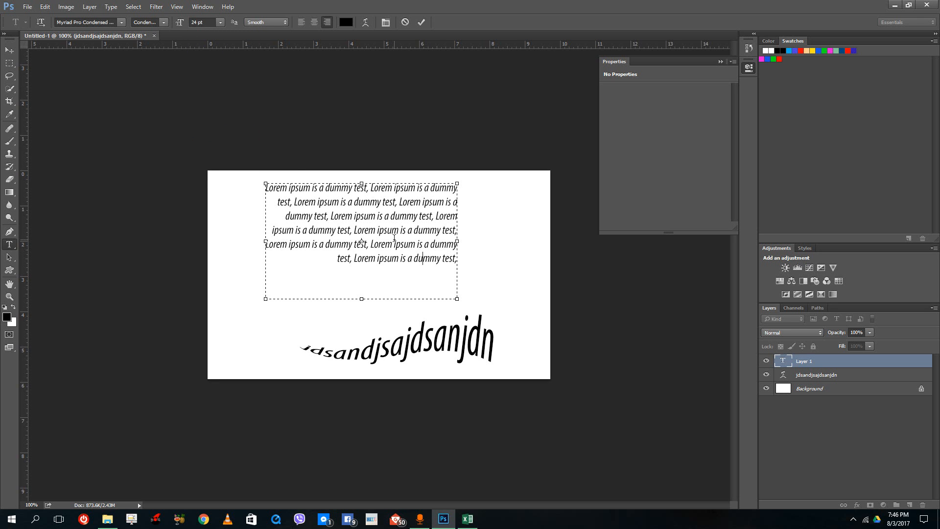
Shrink the paragraph's text box in height and width, and enlarge it again until all the text fits.
drag(453, 259, 293, 158)
click(352, 215)
drag(362, 299, 362, 236)
drag(457, 236, 407, 232)
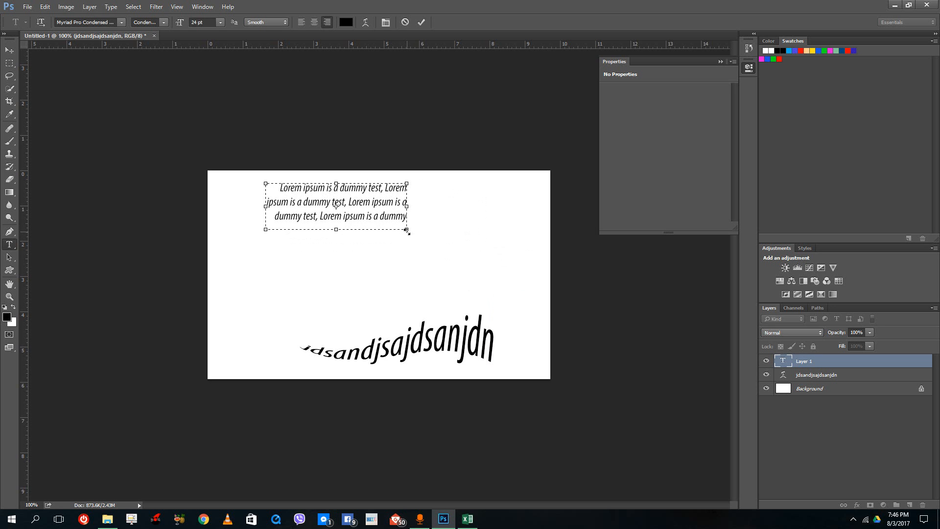
drag(407, 231, 445, 291)
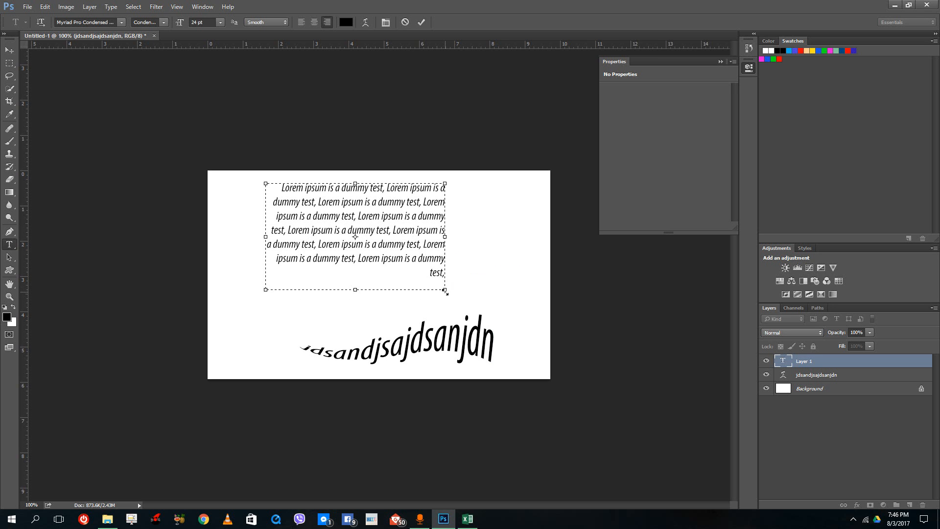
Try center and right alignment on the paragraph and leave it left-aligned.
click(310, 22)
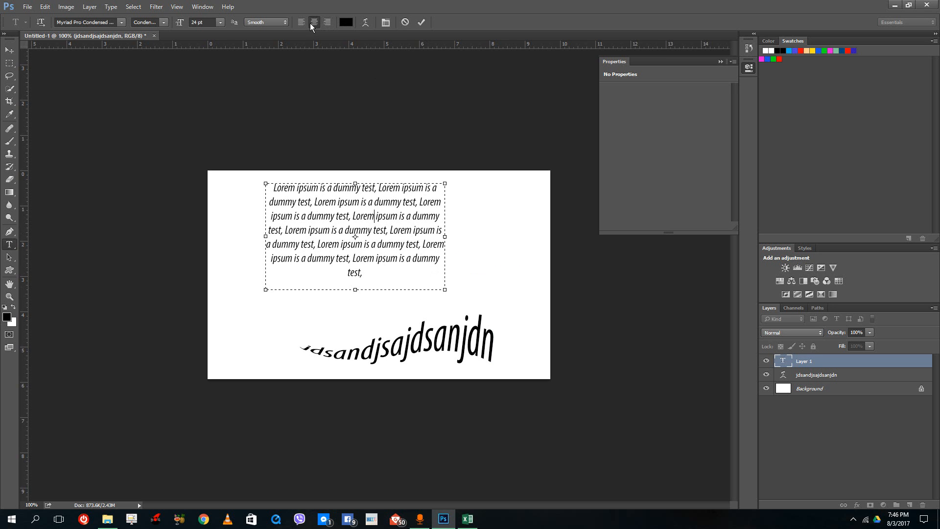
click(302, 22)
click(325, 25)
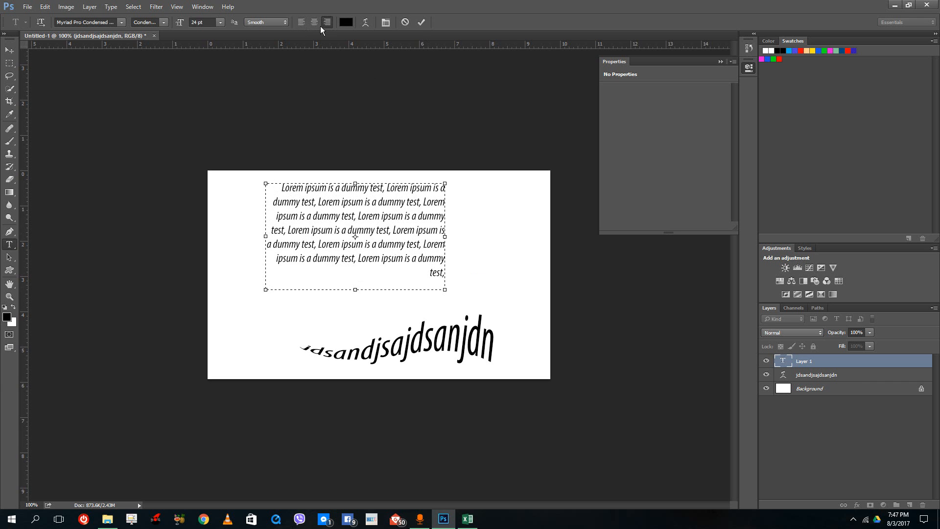
click(298, 24)
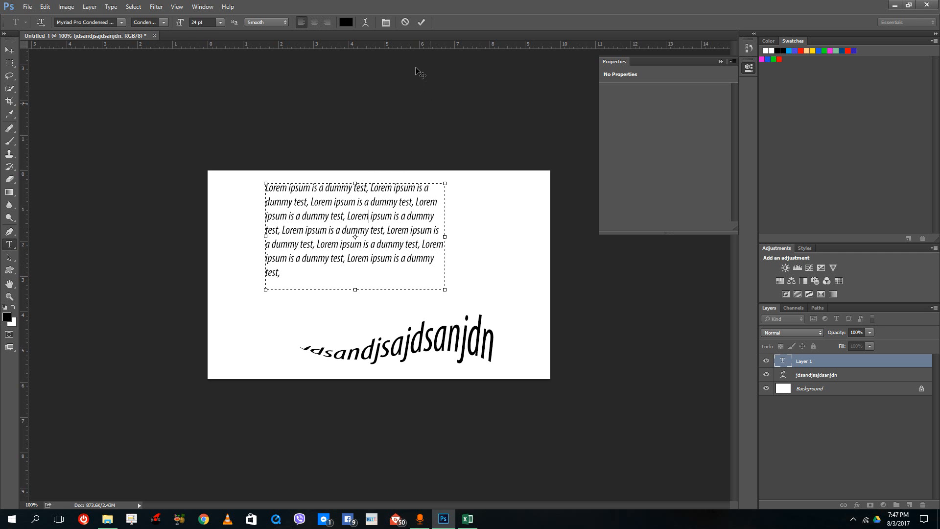
Show the advanced character settings and select all the text of the paragraph.
drag(334, 273, 217, 122)
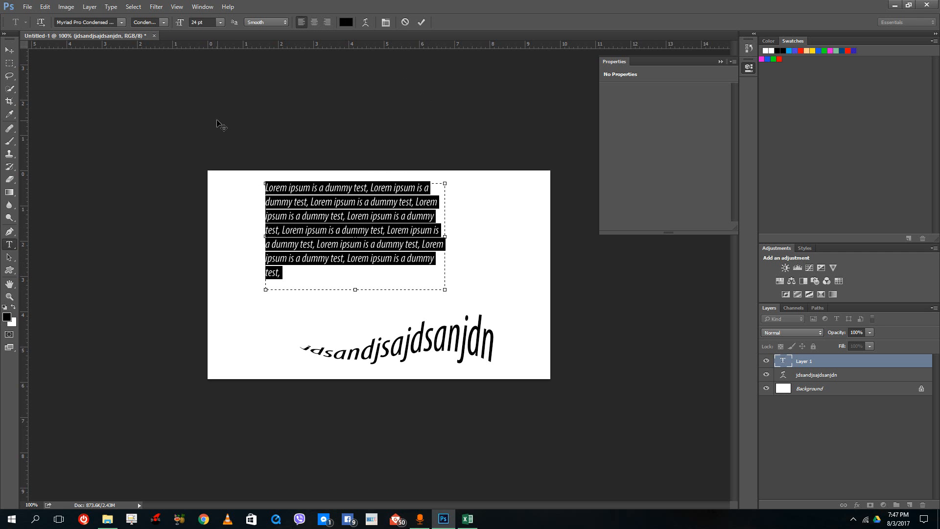
click(300, 216)
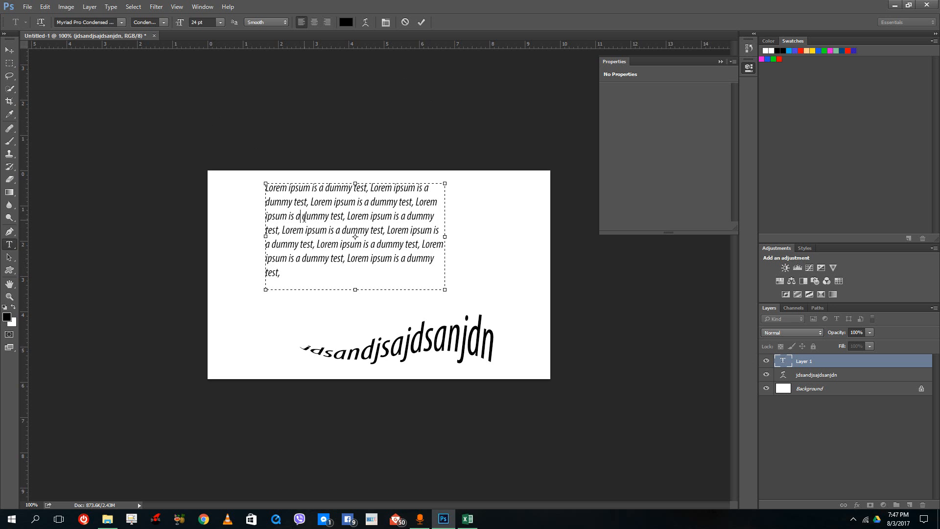
click(386, 22)
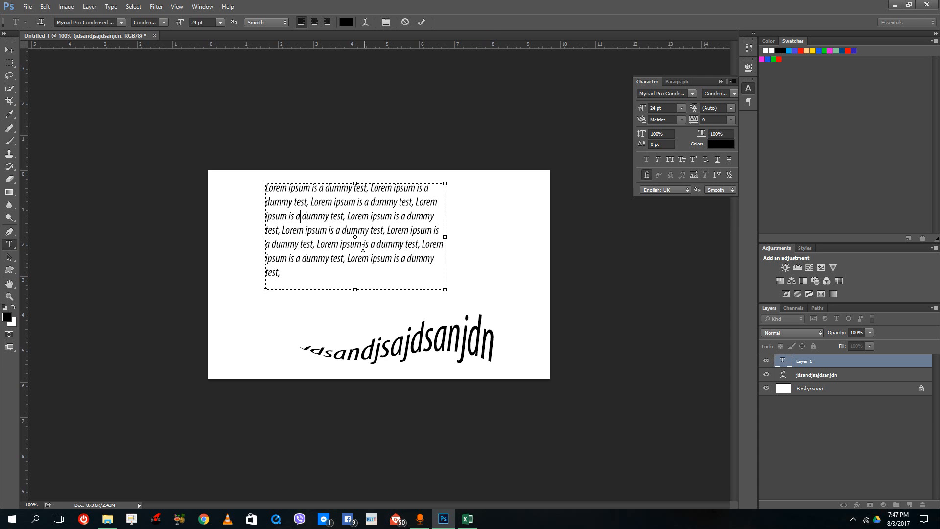
drag(339, 271, 230, 177)
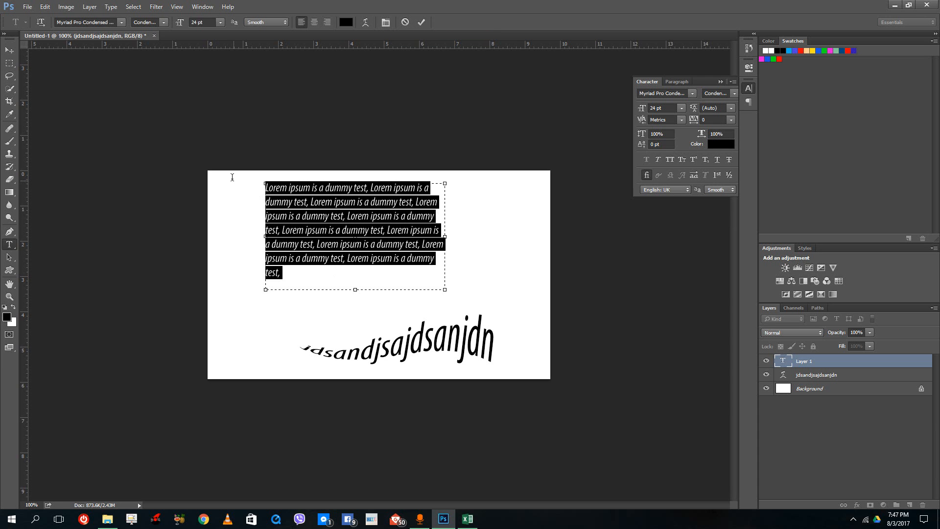
Try another font size on the selected paragraph and set it back to 24 pt.
click(682, 108)
click(679, 230)
click(682, 108)
click(675, 220)
Try line spacings of 14 pt, 30 pt and 48 pt on the paragraph and return the leading to Auto.
click(731, 108)
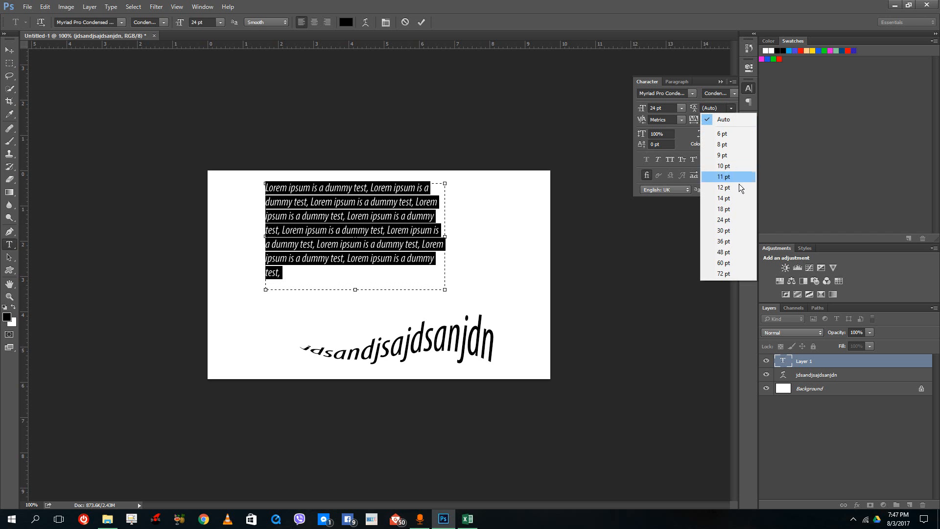
click(730, 199)
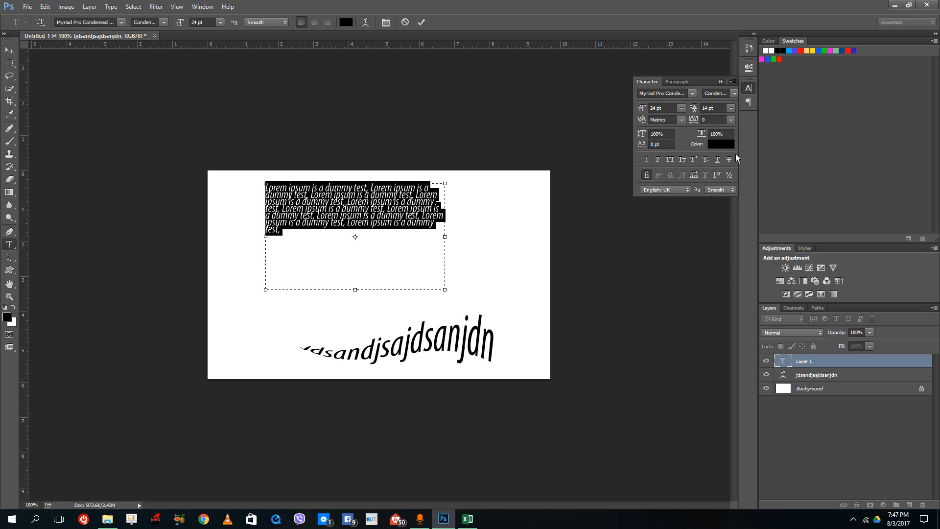
click(730, 108)
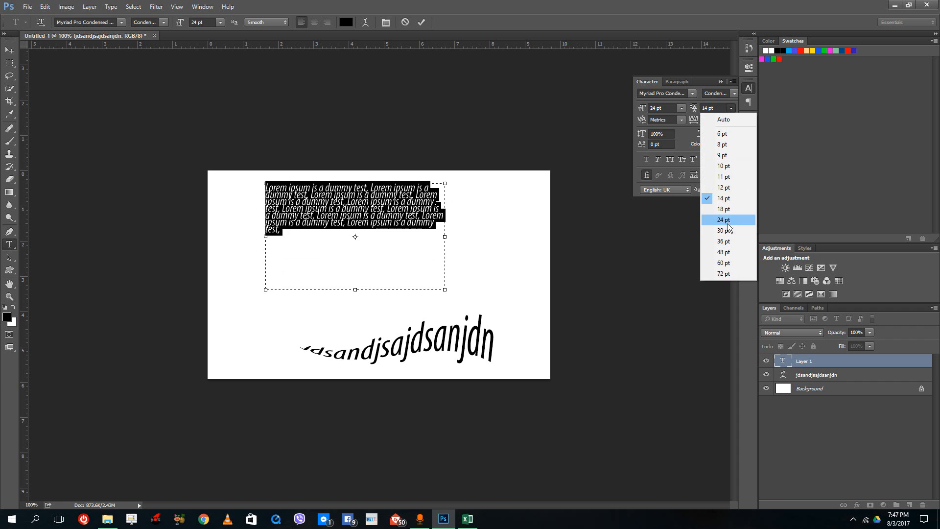
click(727, 231)
click(731, 109)
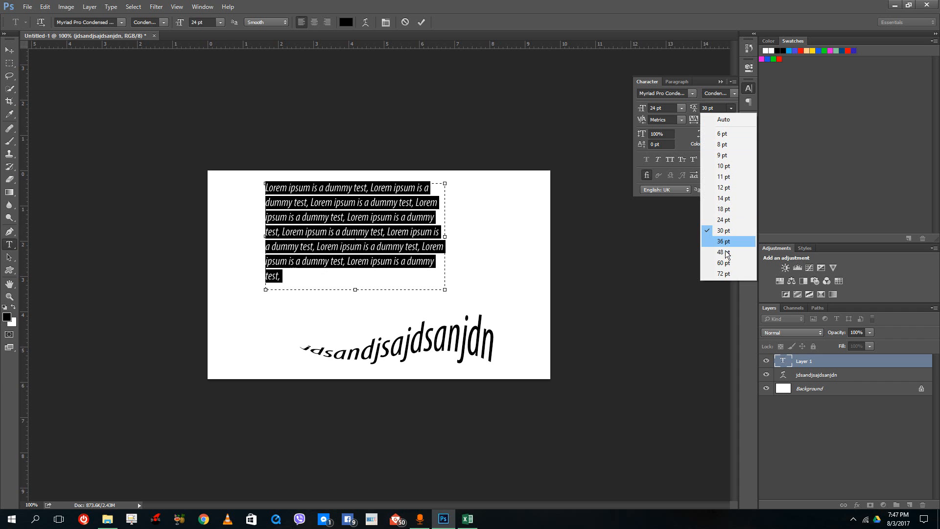
click(726, 253)
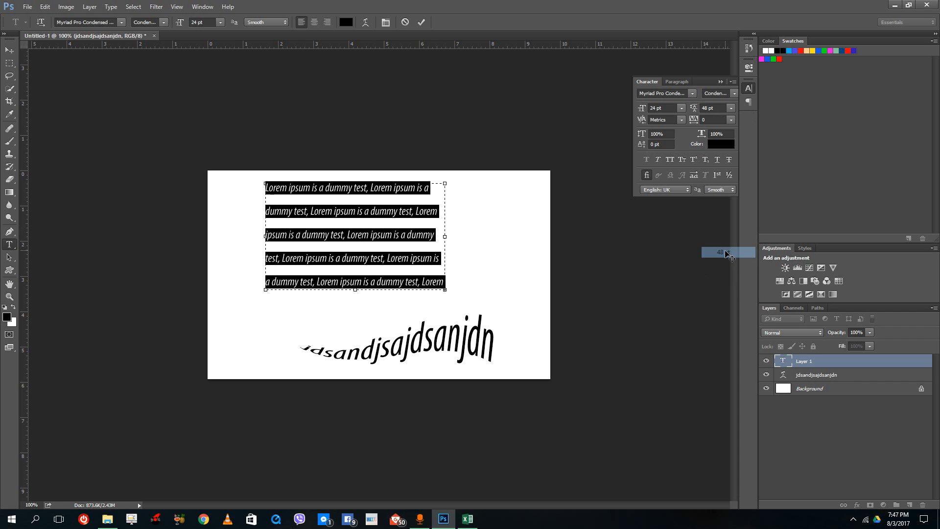
click(731, 109)
click(725, 116)
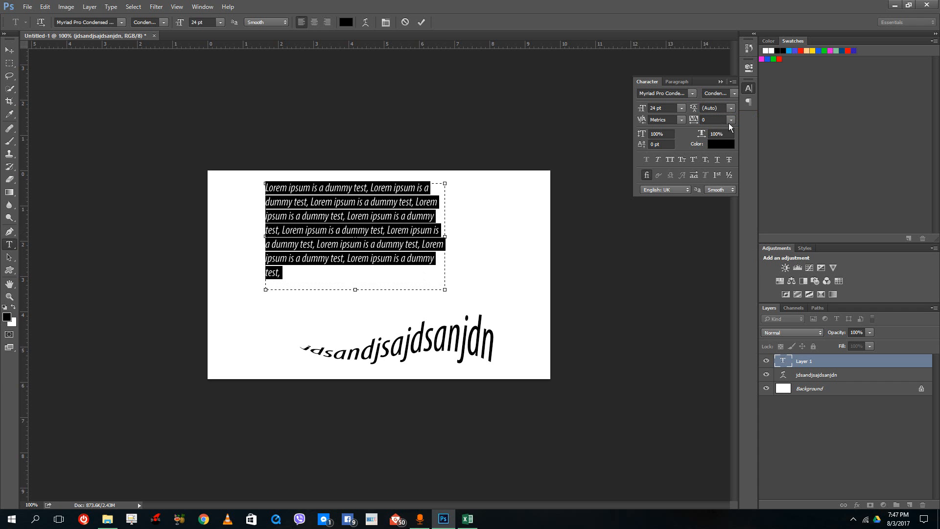
Try tracking values of 460 and -200 on the paragraph and reset the tracking to 0.
click(730, 120)
click(694, 122)
drag(694, 122, 701, 123)
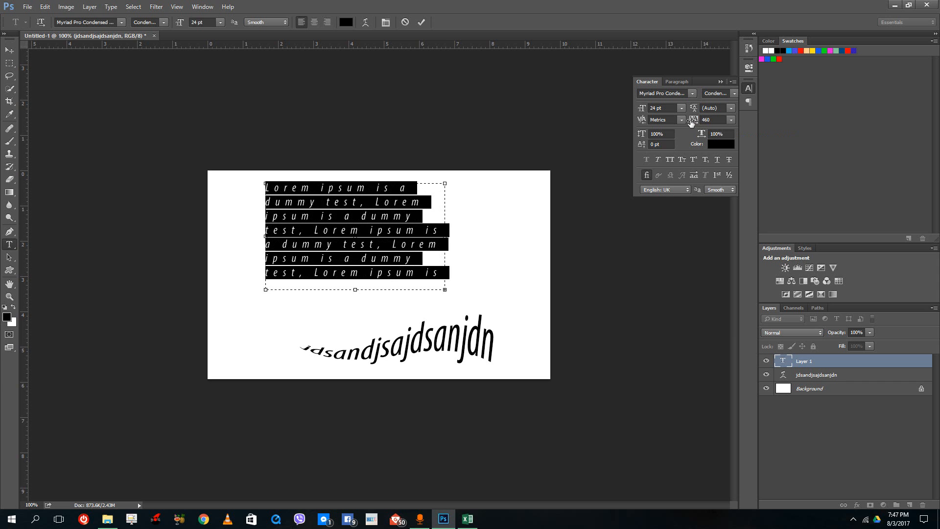
click(729, 121)
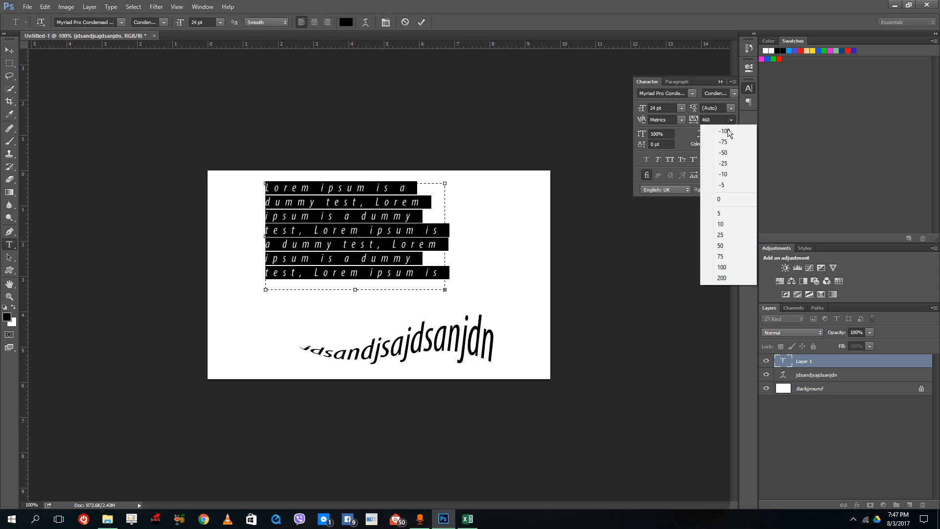
click(729, 198)
drag(694, 120, 688, 122)
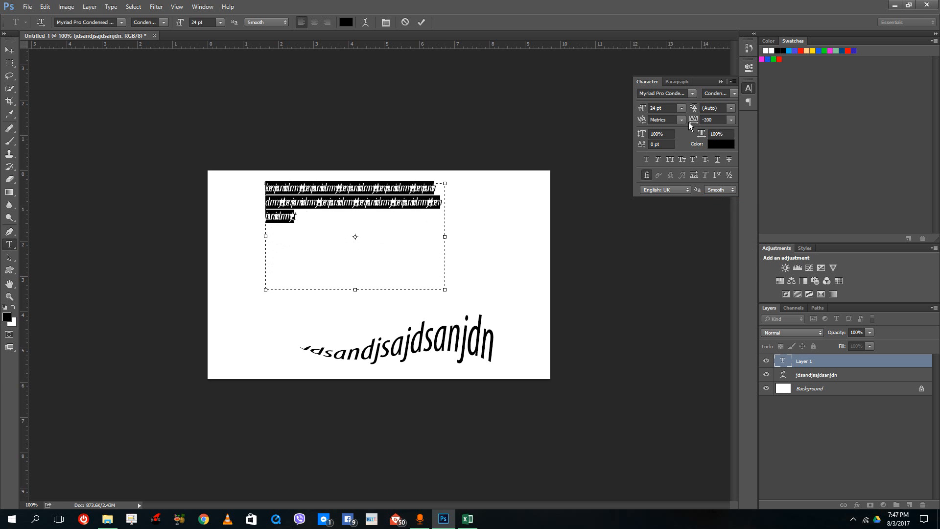
click(730, 121)
click(720, 200)
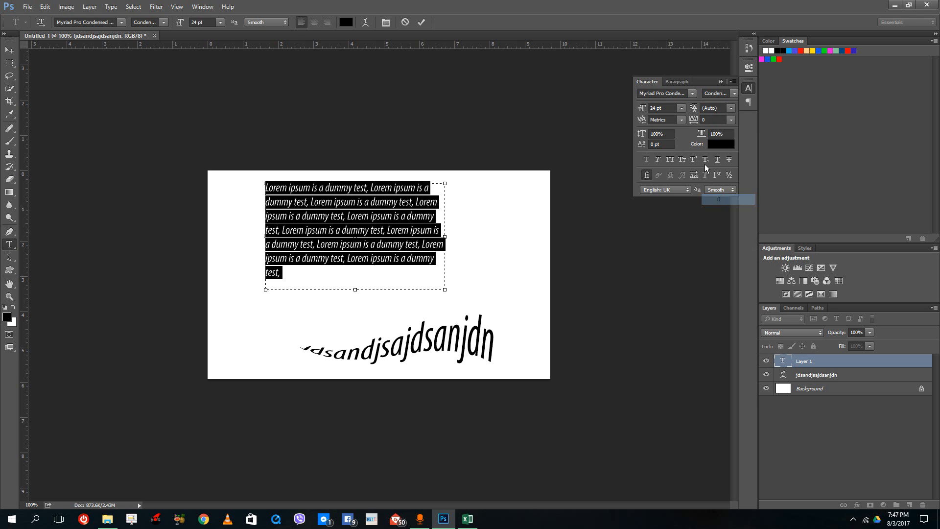
Set the paragraph's kerning to Optical after trying 0.
drag(644, 122, 670, 121)
click(681, 120)
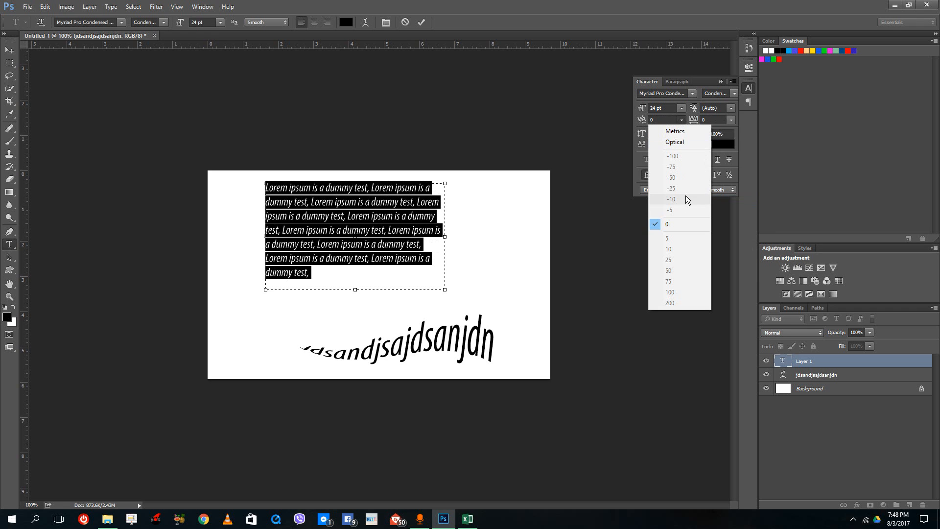
click(685, 138)
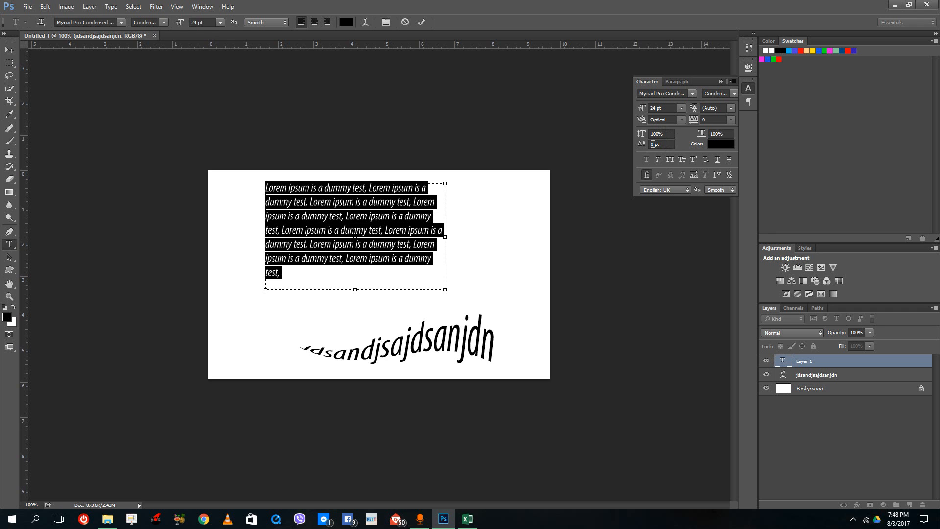
Try stretching the paragraph's characters horizontally and set the horizontal scale back to 100%.
drag(703, 136, 729, 134)
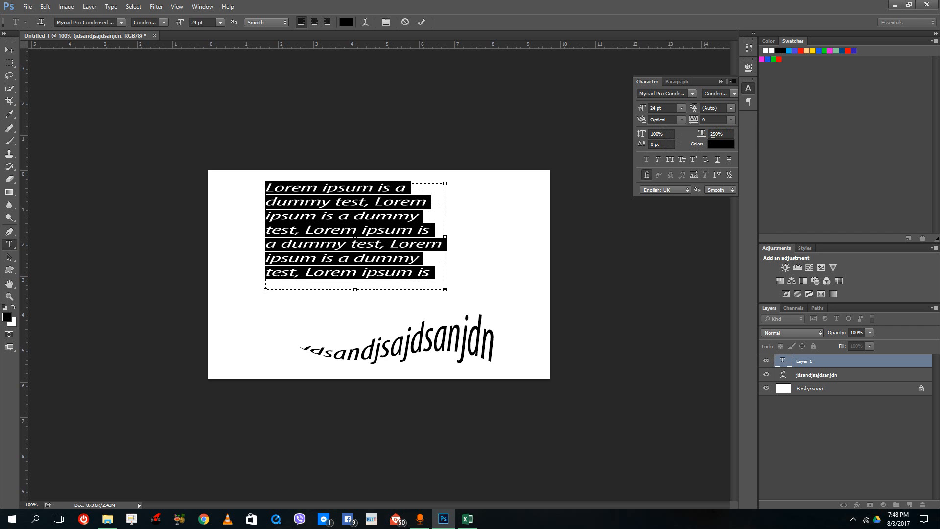
click(728, 134)
text(100)
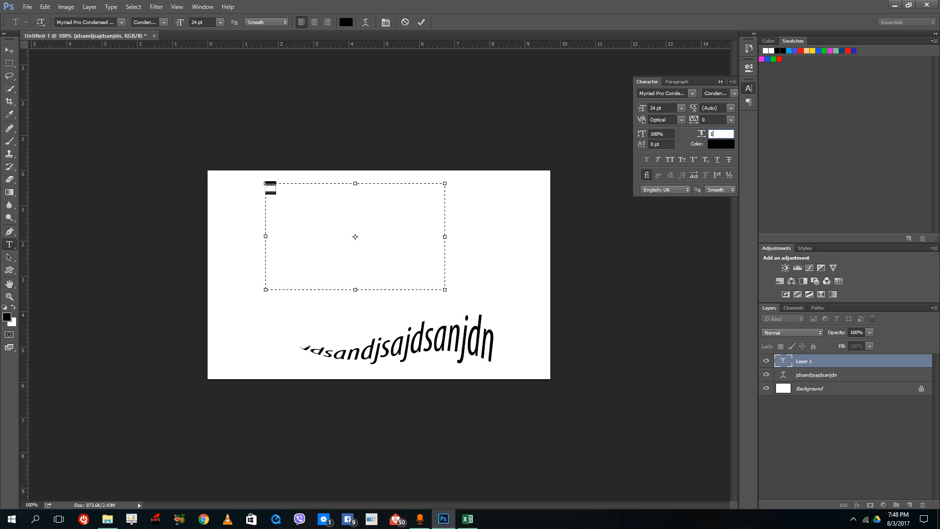
key(Return)
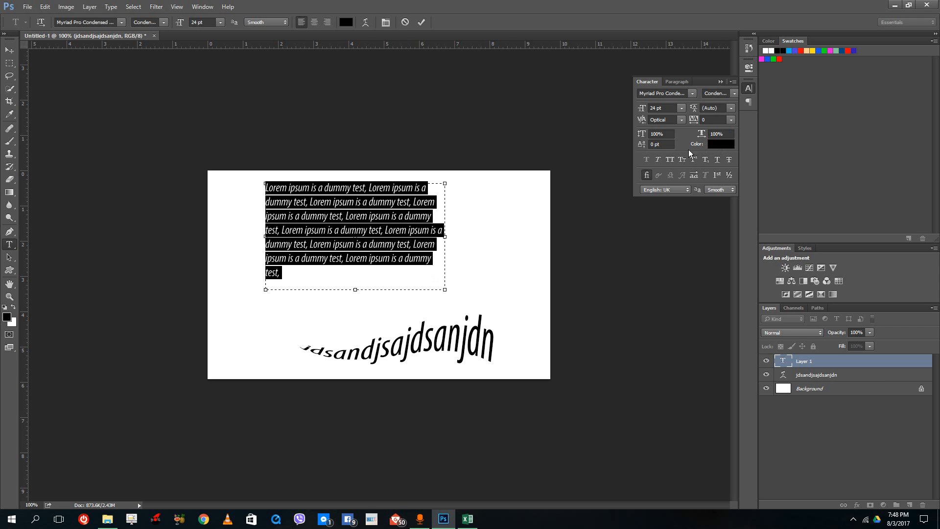
Shift the paragraph's baseline to -9 pt and change its text colour to red.
mouse_move(644, 148)
mouse_down()
mouse_move(634, 148)
mouse_move(646, 146)
mouse_up()
click(720, 144)
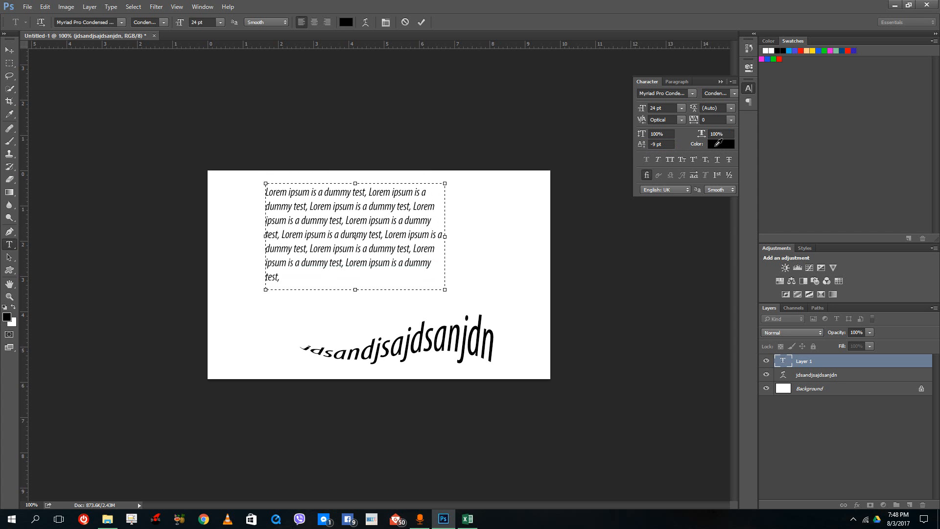
click(392, 308)
click(515, 294)
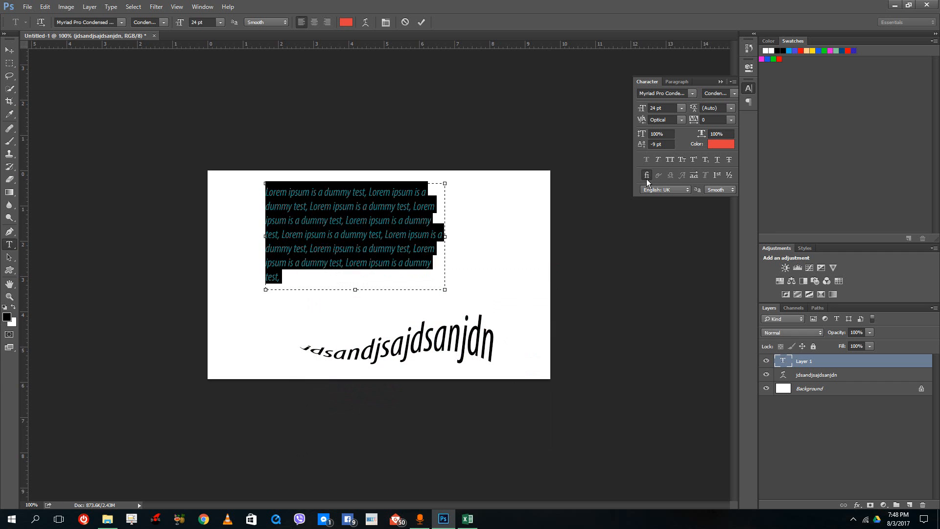
Try All Caps and Small Caps on the whole paragraph and turn each one off again.
click(370, 227)
key(ctrl+a)
click(670, 161)
click(669, 160)
click(683, 159)
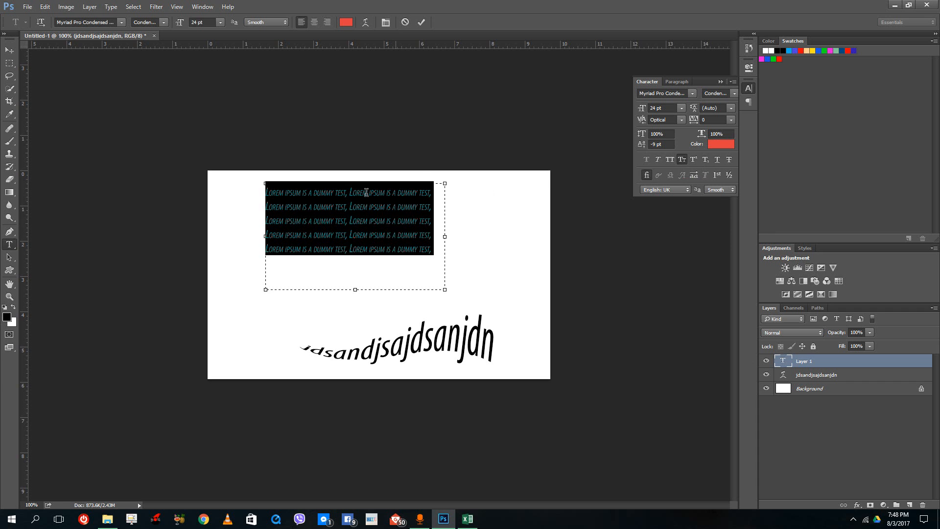
click(683, 160)
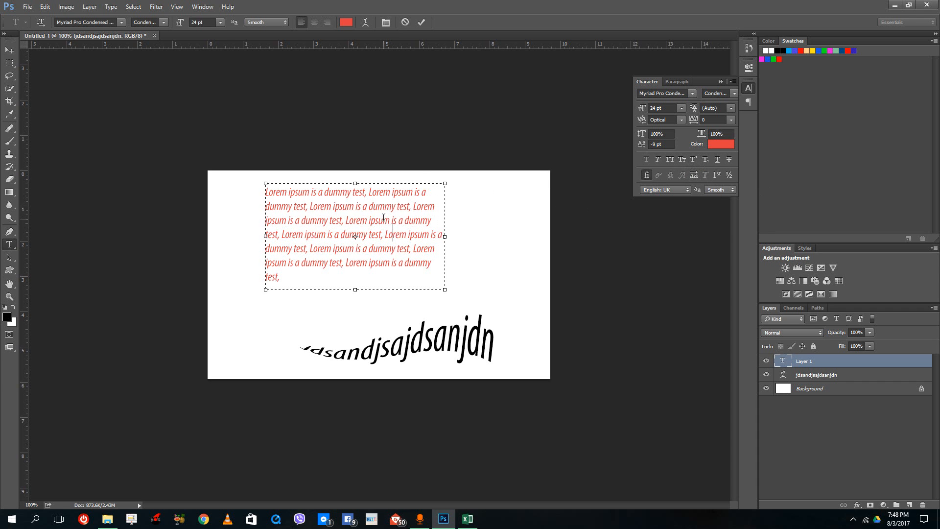
Try superscript, subscript, underline and strikethrough on the paragraph, turning each style off again.
click(695, 159)
click(694, 160)
click(706, 163)
click(706, 164)
click(717, 160)
click(718, 162)
click(729, 161)
click(730, 161)
Justify all lines of the whole paragraph after trying justification with the last line centred.
click(684, 84)
click(357, 273)
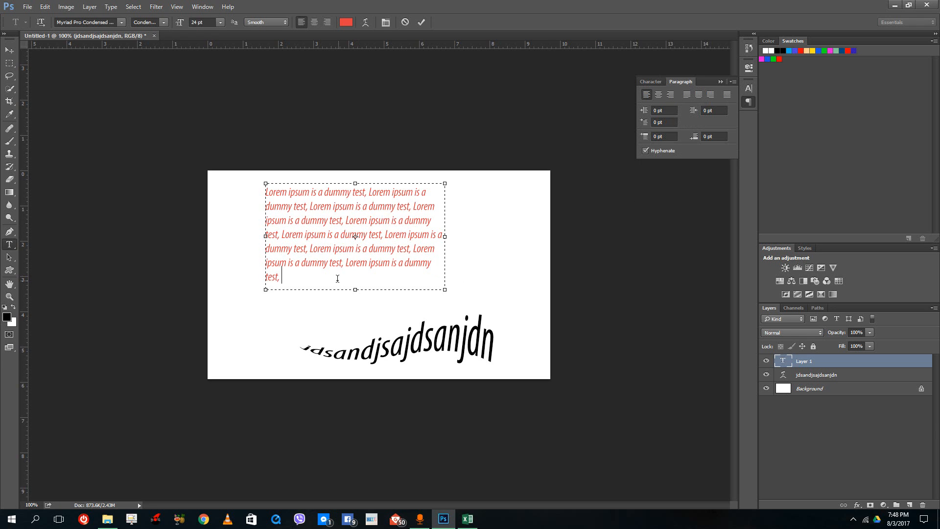
key(ctrl+a)
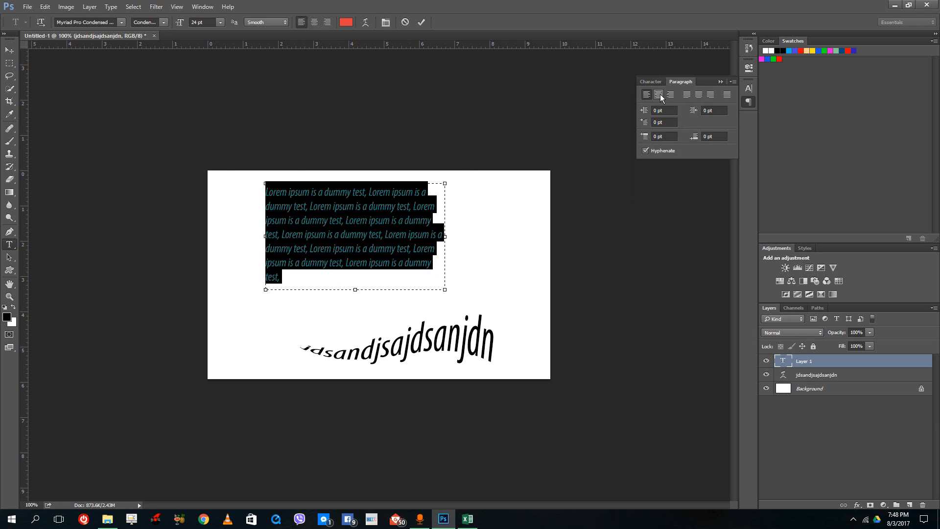
click(690, 95)
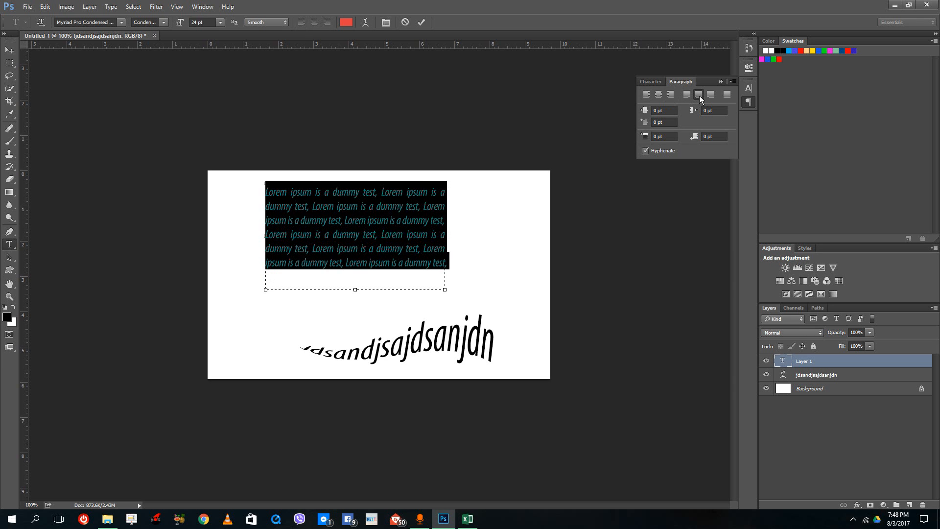
click(727, 97)
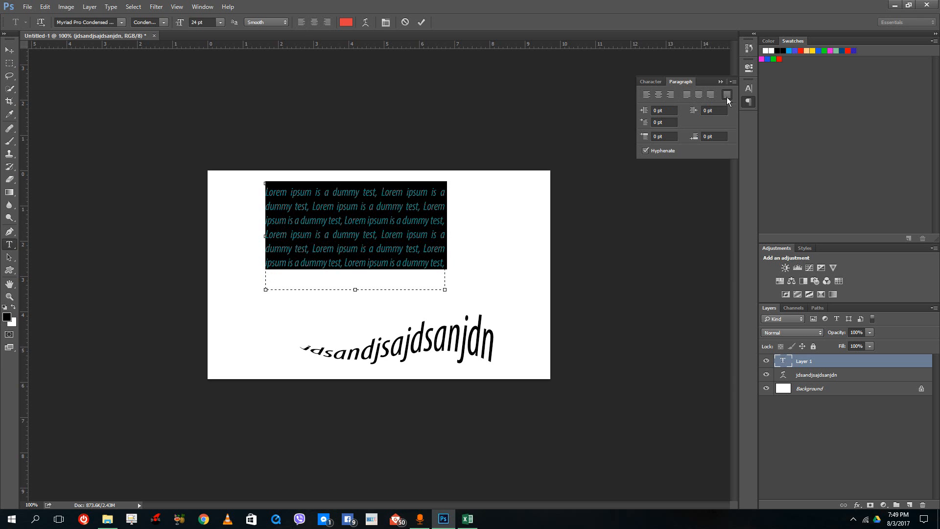
click(417, 208)
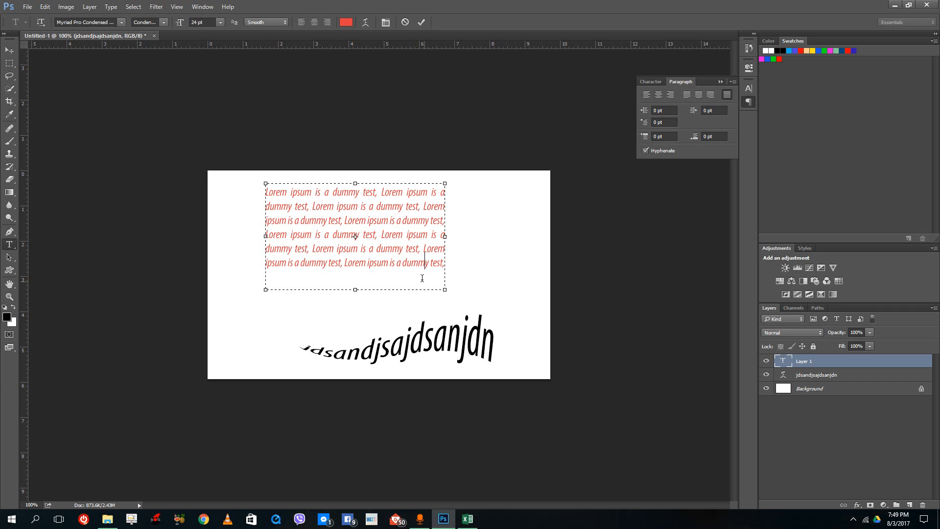
Set the paragraph's left indent to 17.05 pt, first-line indent to 29.75 pt, right indent to 20.85 pt and space after to 11.05 pt.
drag(425, 278, 260, 188)
drag(644, 116, 710, 116)
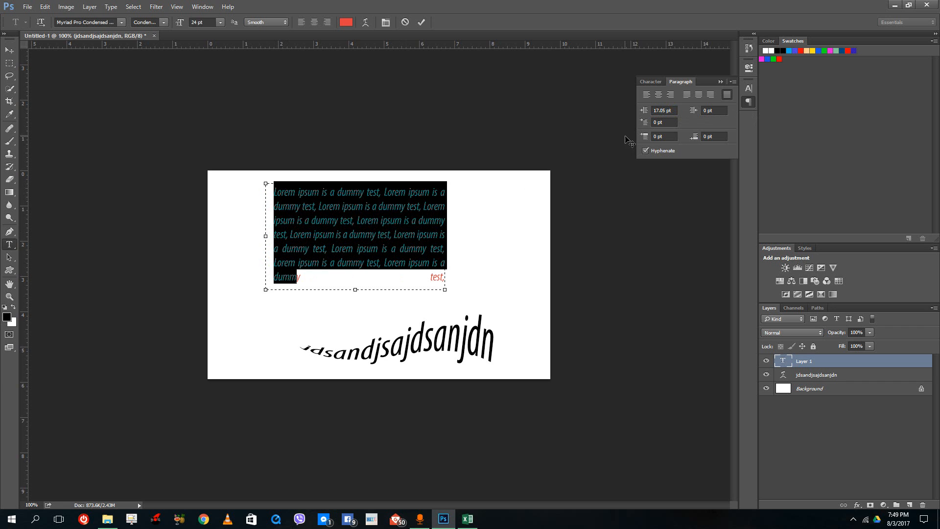
drag(647, 126, 737, 130)
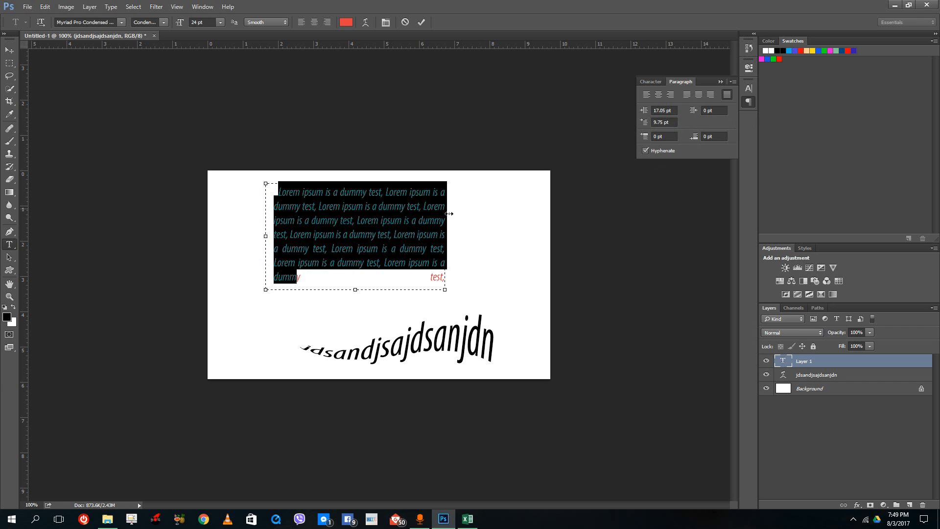
click(277, 192)
drag(643, 123, 725, 133)
drag(643, 123, 799, 141)
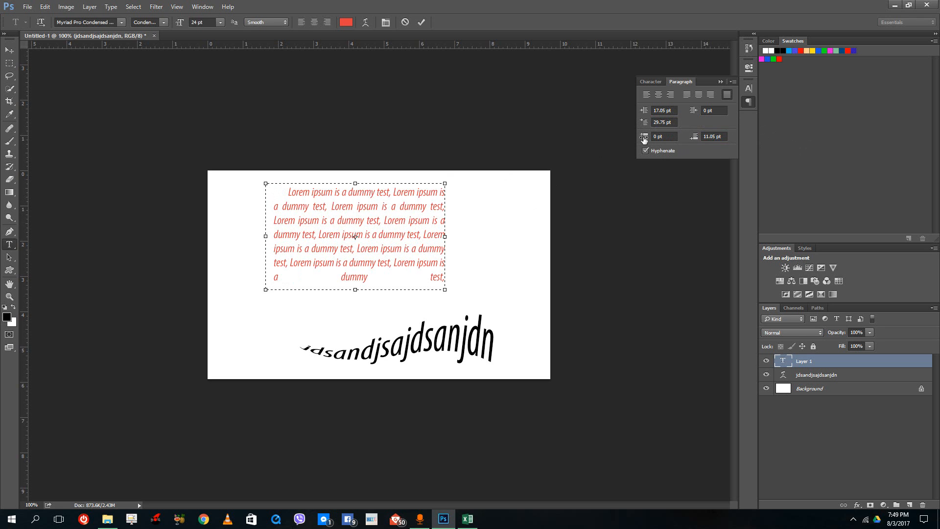
drag(694, 111, 898, 121)
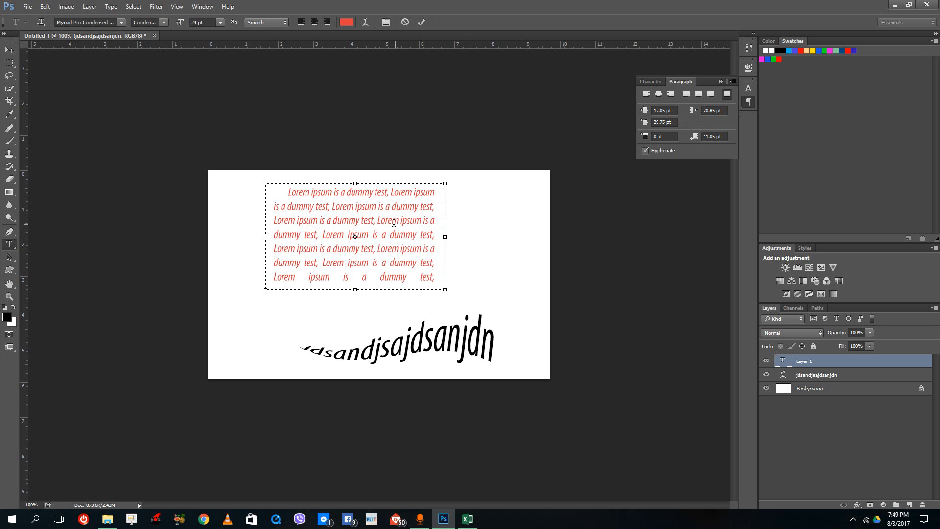
click(9, 50)
Draw a vertical type box beside the paragraph's left edge and fill it with "dskfmdsfkmsdkfm".
drag(10, 245, 69, 256)
drag(219, 188, 274, 280)
text(dskfmdsfkmsdkfm)
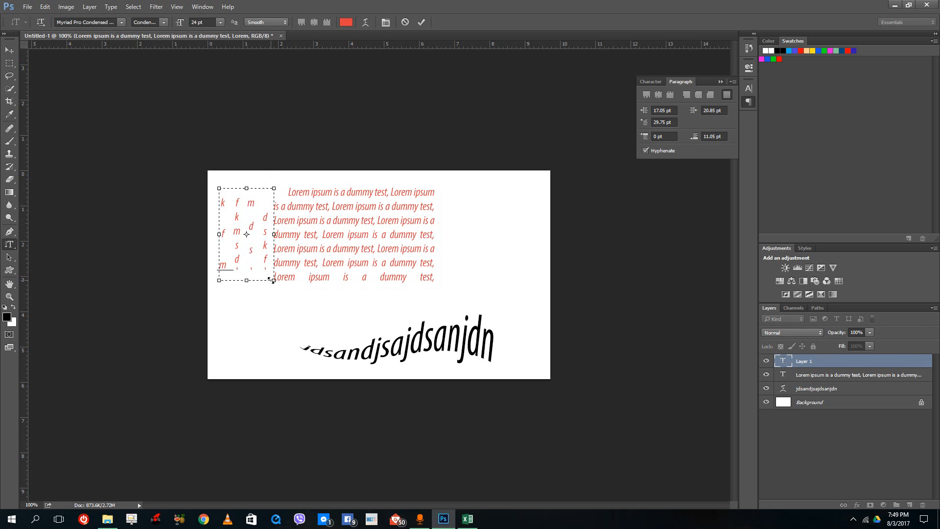
With the Horizontal Type Mask tool at 72 pt, create a selection shaped like the letter "t" below the vertical text.
right_click(8, 248)
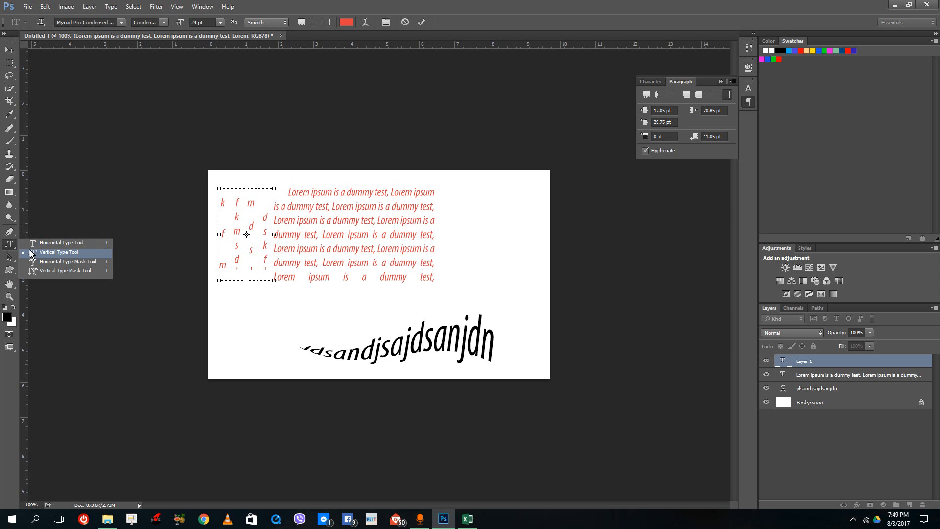
click(40, 260)
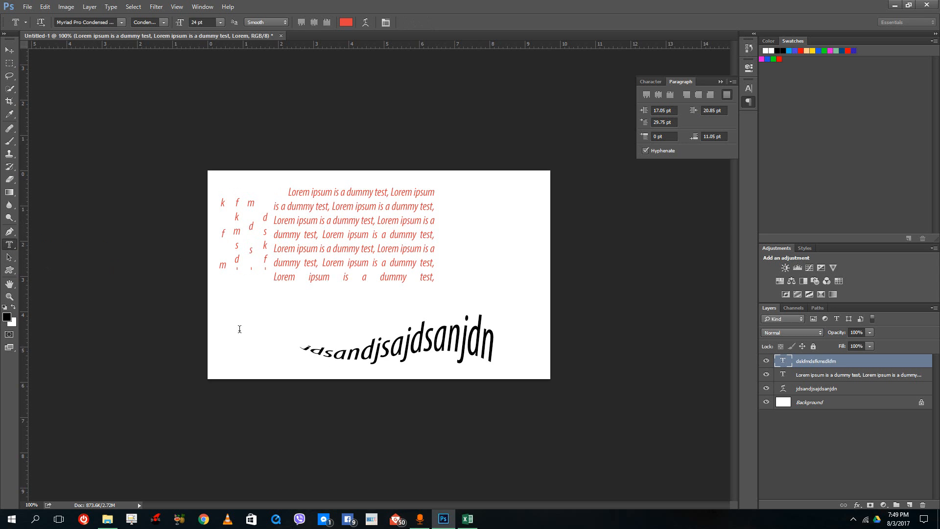
click(220, 22)
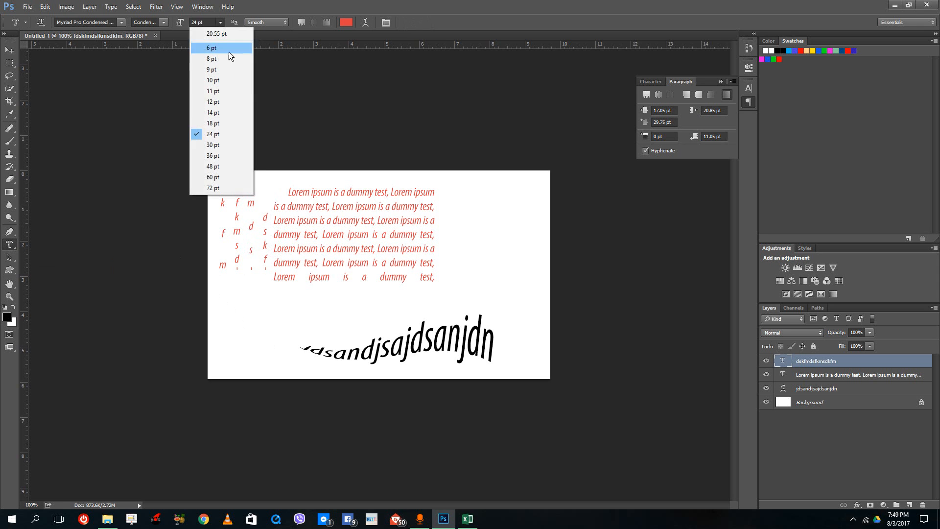
click(226, 185)
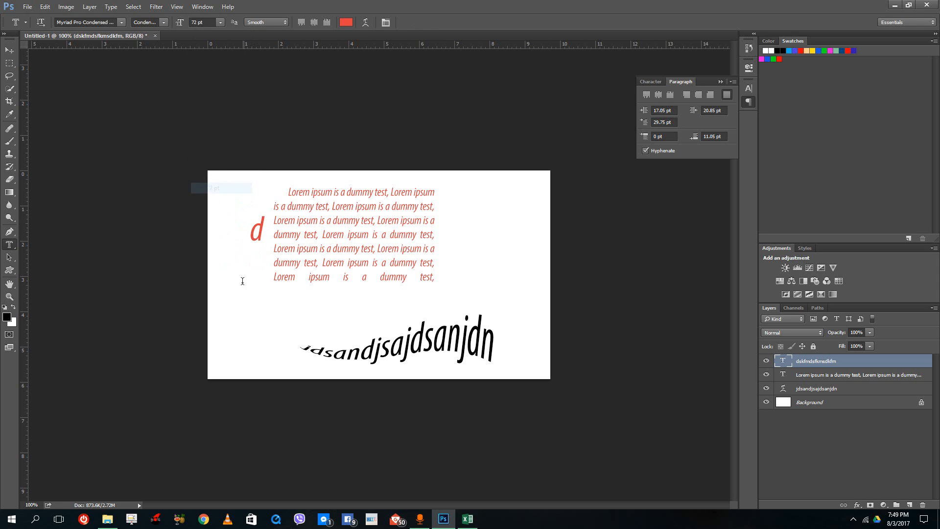
click(235, 319)
text(t)
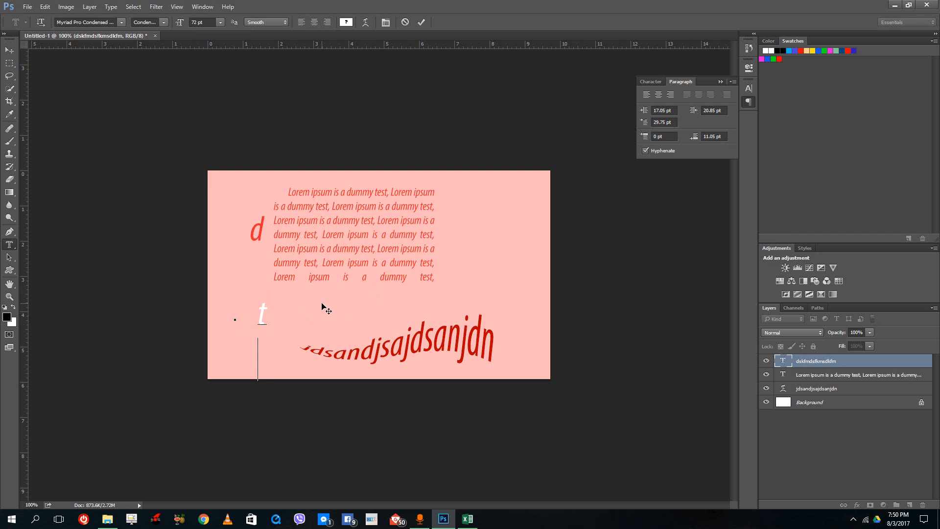
click(10, 52)
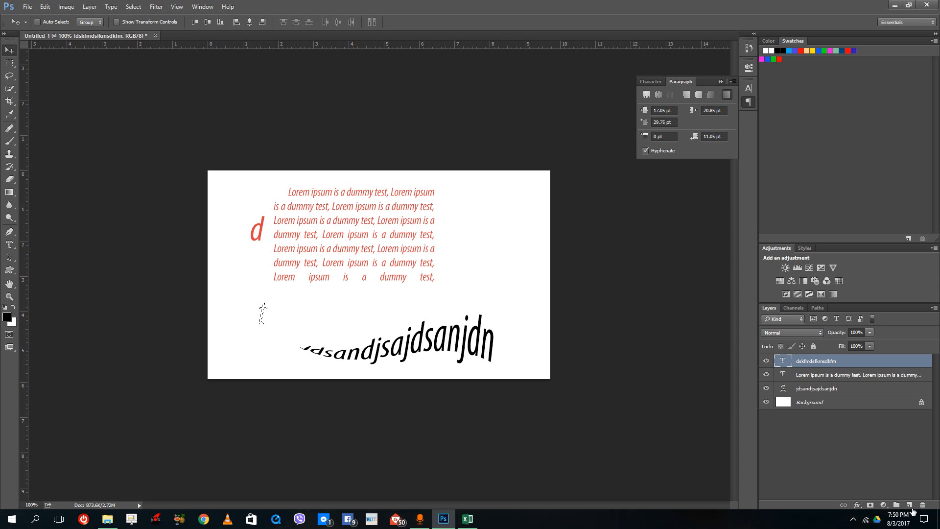
Fill the "t" selection with the black foreground colour on a new layer and deselect it.
key(ctrl+shift+alt+n)
key(alt+BackSpace)
key(ctrl+d)
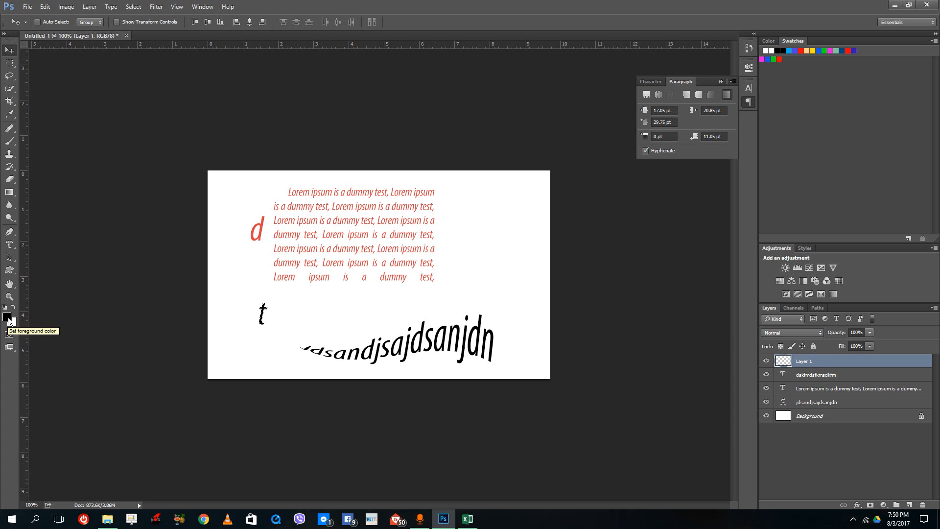
Choose the Vertical Type Mask tool.
click(8, 245)
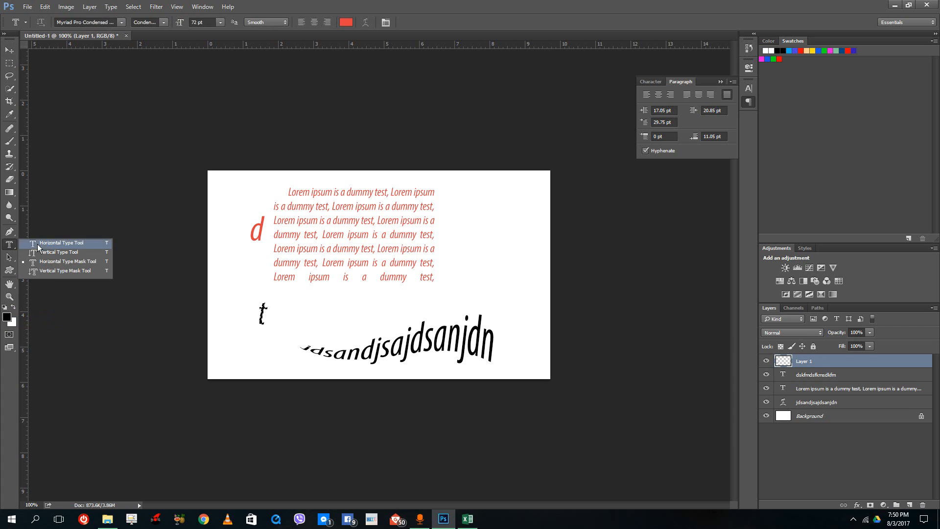
click(49, 271)
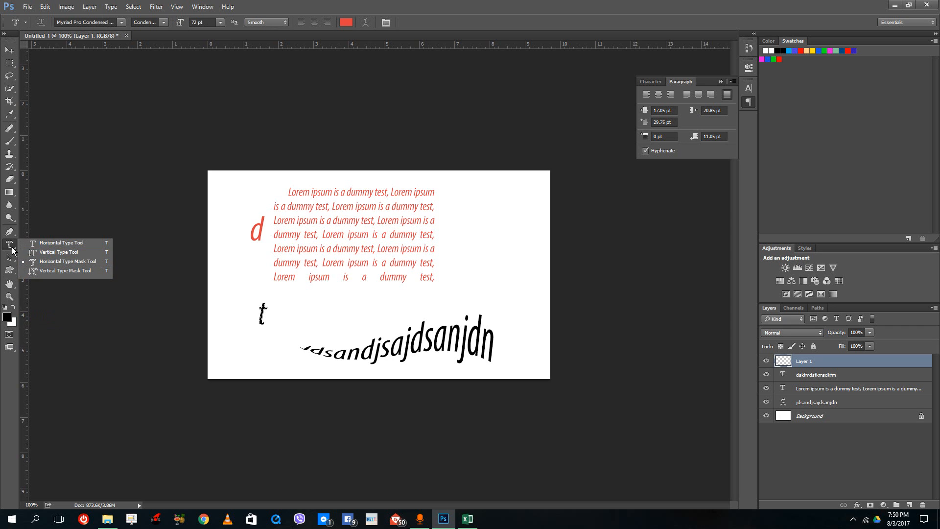